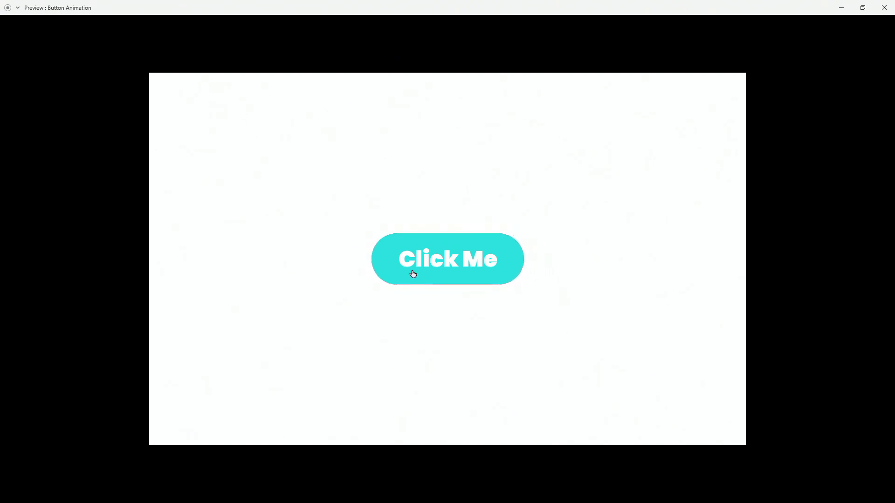
Step: Test the Click Me button's clicked state in the preview window
click(420, 285)
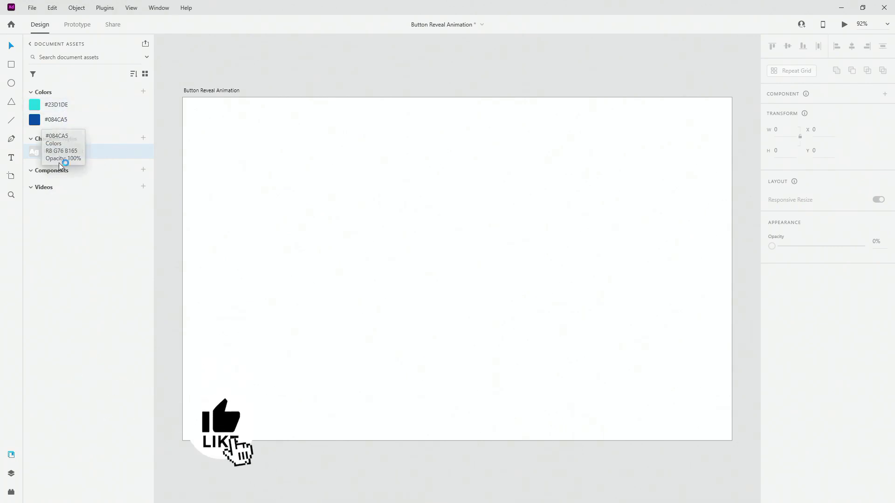
mouse_move(63, 162)
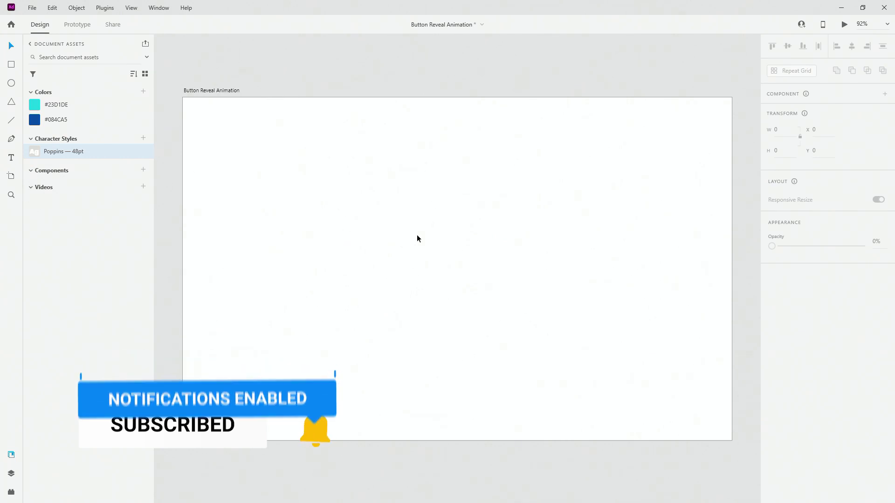
Step: Draw a rectangle on the artboard and round its corners into a pill shape
click(11, 64)
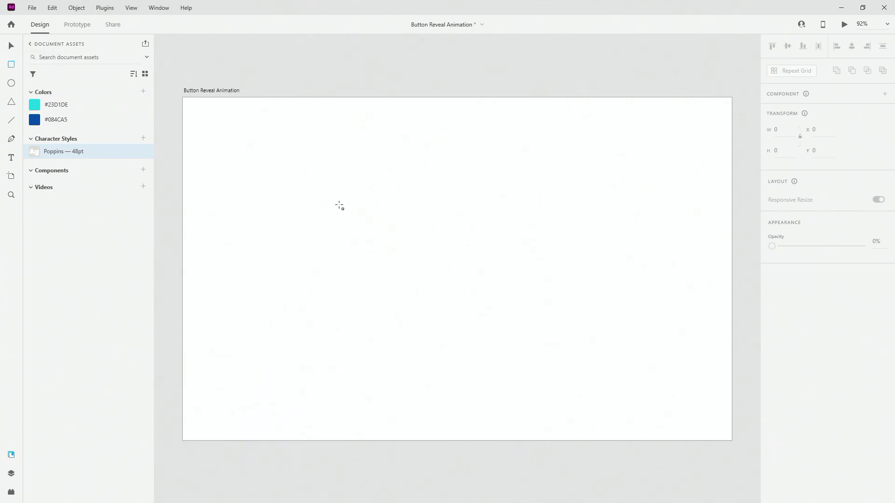
mouse_move(338, 204)
mouse_down()
mouse_move(593, 270)
mouse_move(557, 284)
mouse_up()
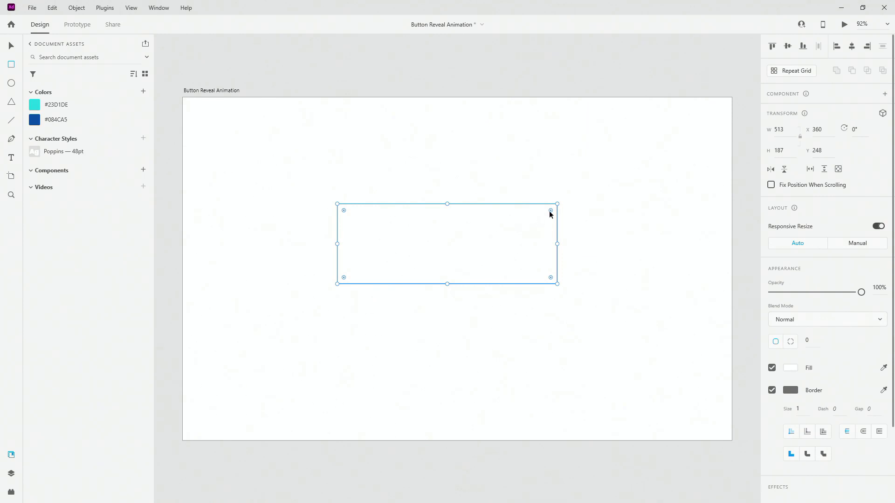
drag(549, 211, 325, 216)
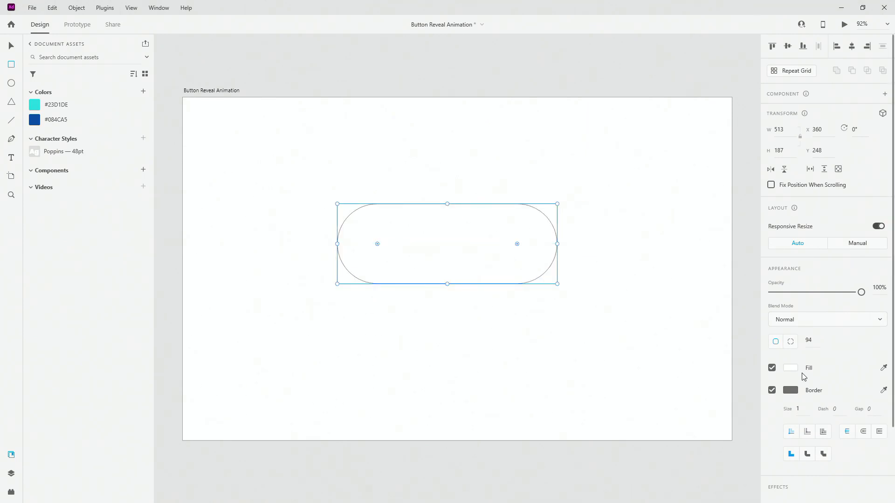
Step: Resize the pill to 419 × 142 and centre it on the artboard
click(785, 129)
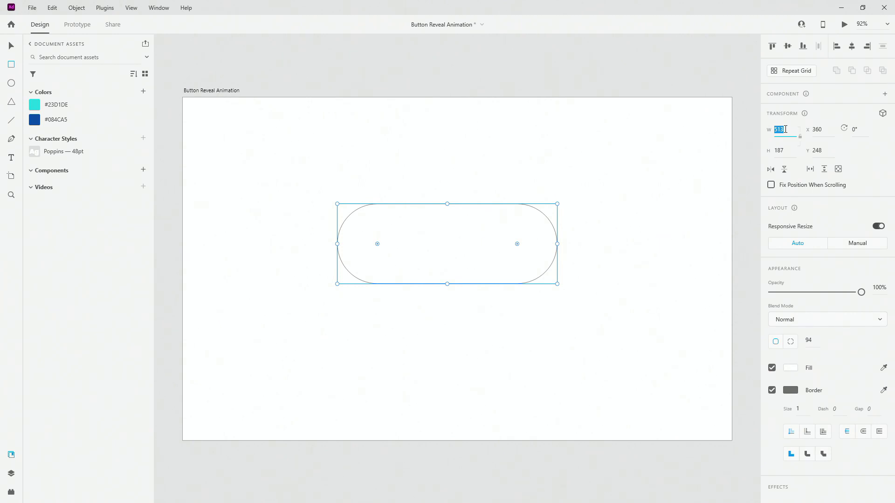
text(419)
key(Tab)
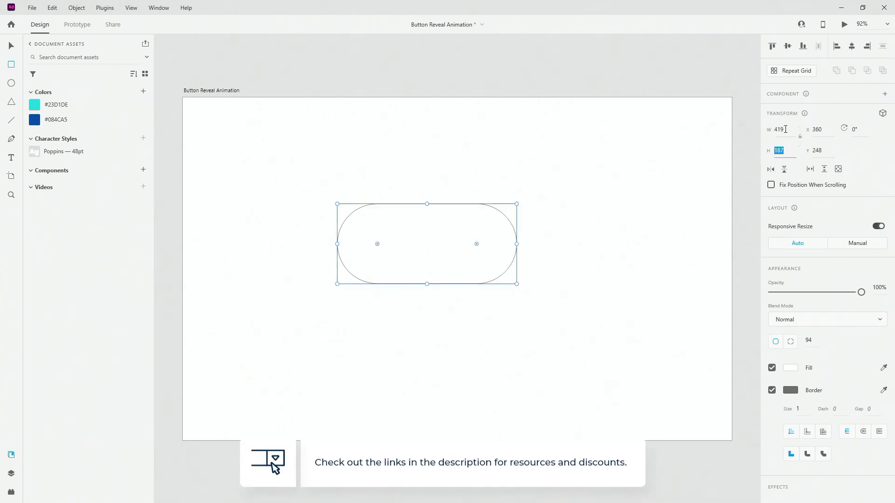
text(142)
key(Return)
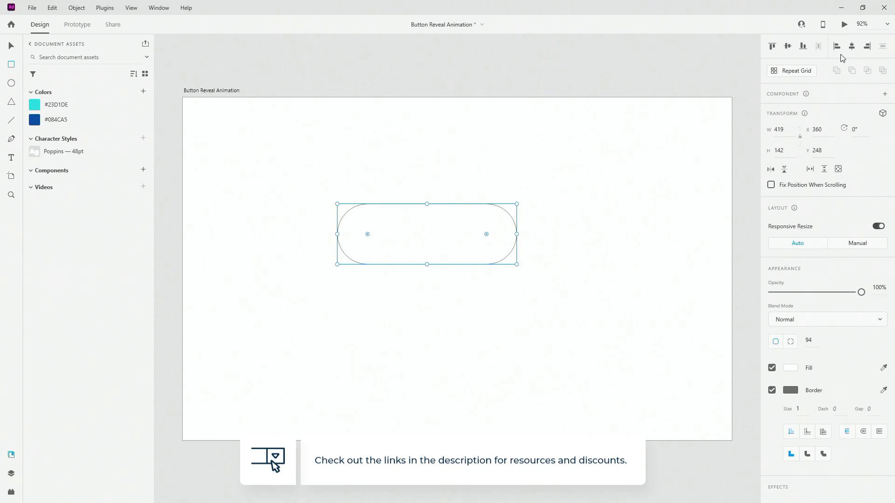
click(851, 47)
click(787, 47)
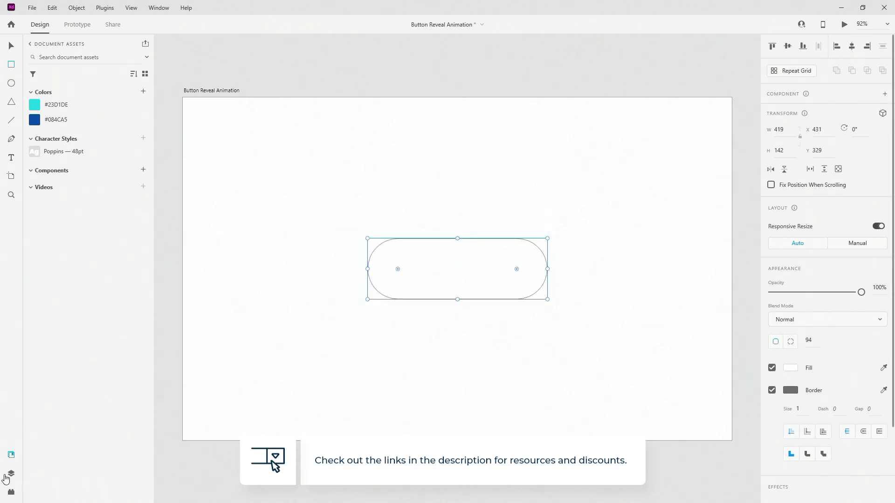
Step: Rename the pill layer btn-dark and fill it with dark blue #084CA5
click(11, 473)
double_click(55, 80)
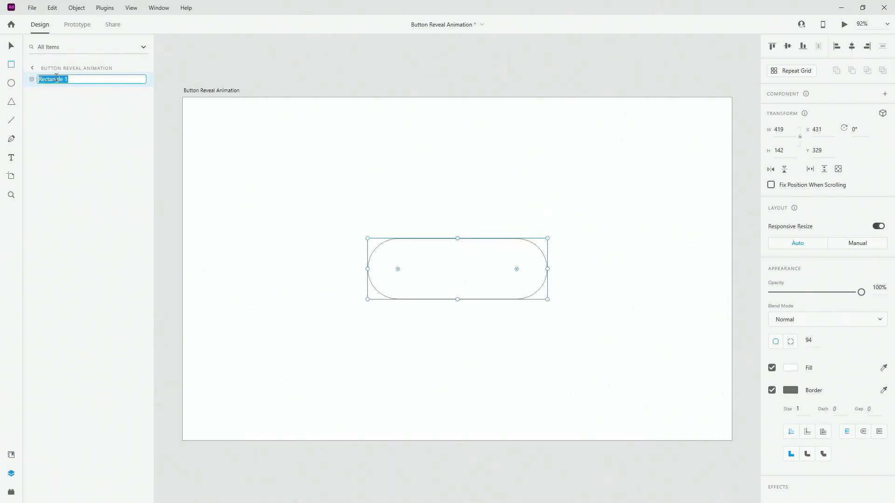
text(btn-dark)
key(Return)
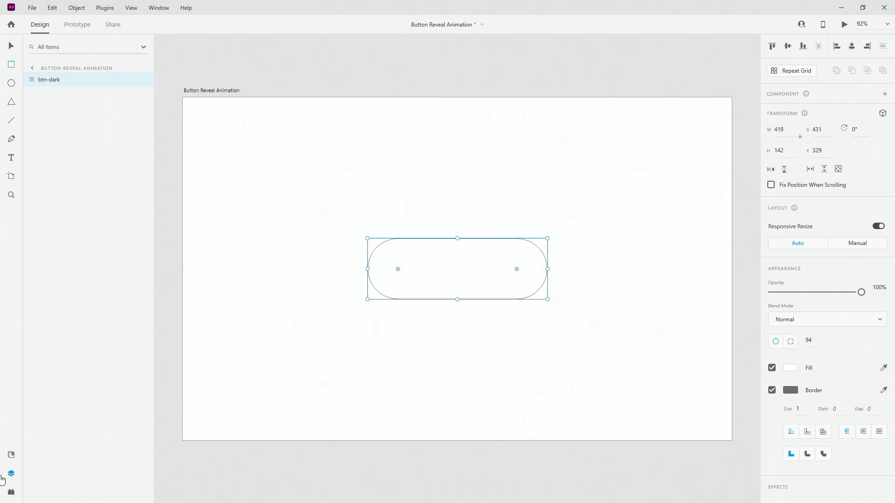
click(11, 454)
click(39, 121)
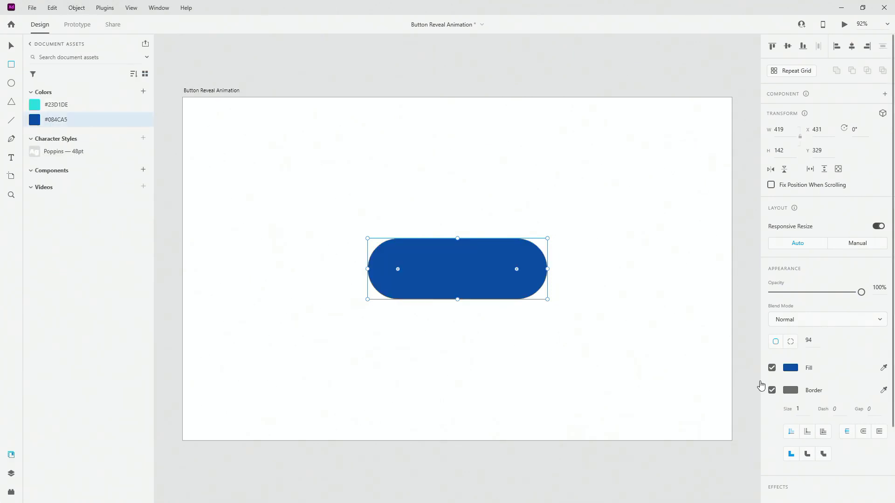
Step: Remove the pill's border, fill it cyan #23D1DE and rename it btn-light
click(772, 391)
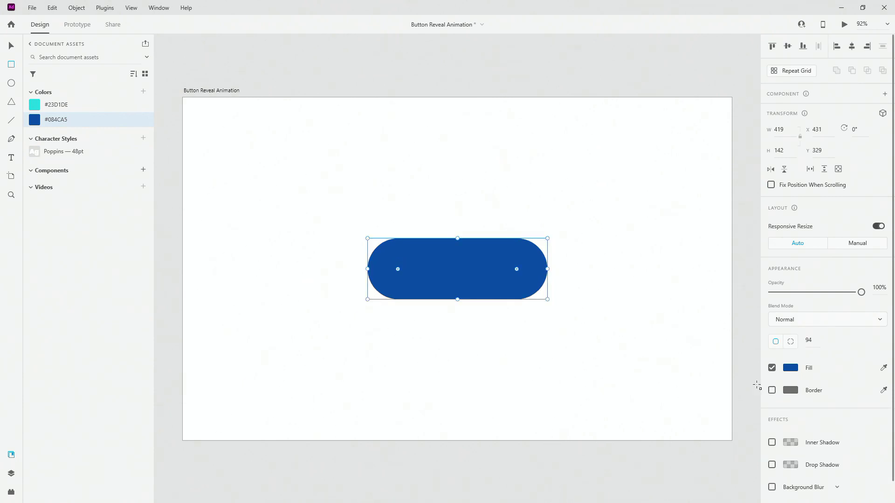
click(83, 106)
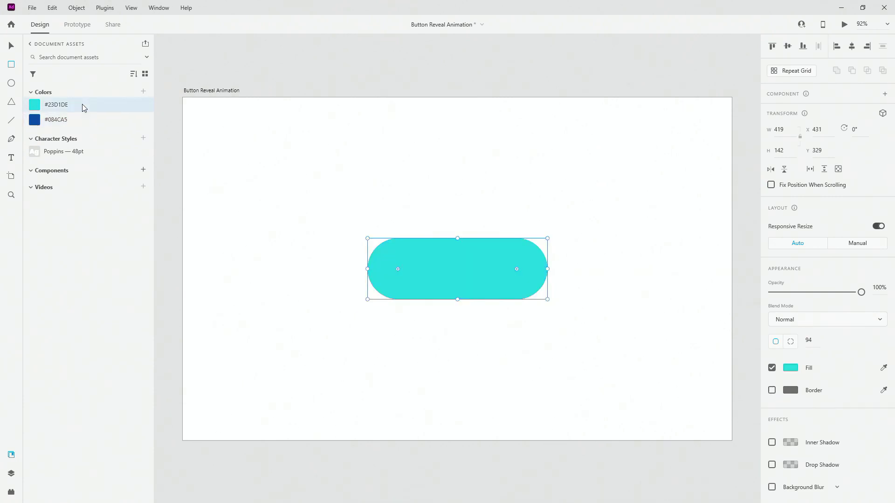
click(11, 473)
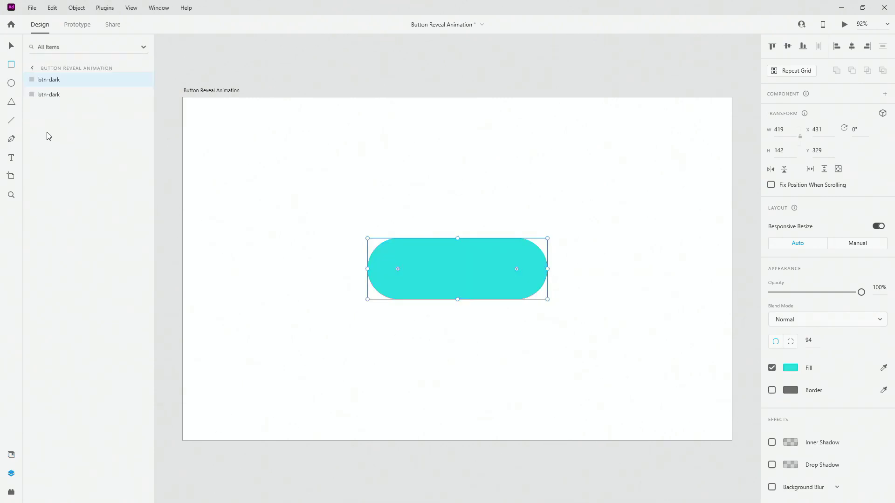
double_click(50, 80)
key(End)
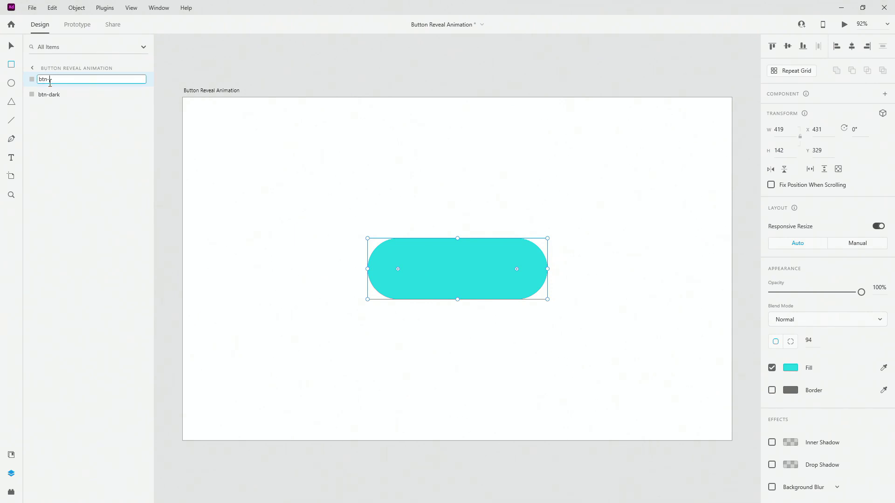
key(Return)
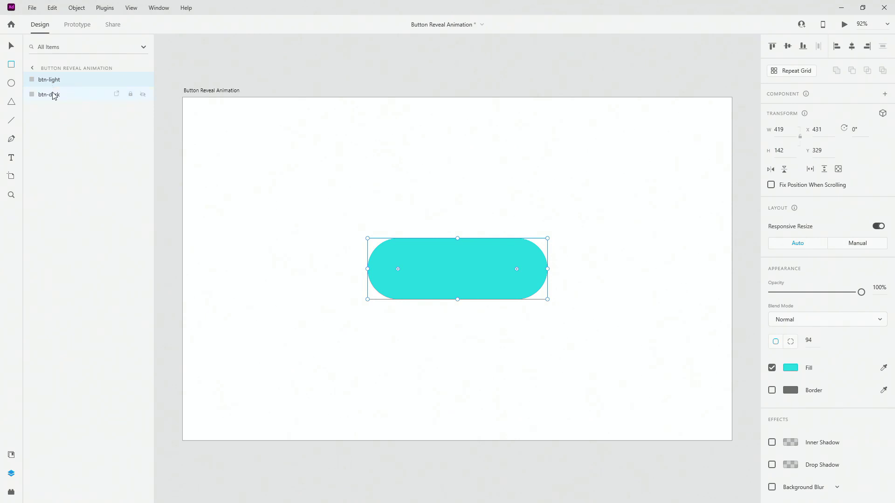
Step: Add 'Click Me' text on the button using the Poppins 48pt character style
click(11, 158)
click(431, 268)
text(Click Me)
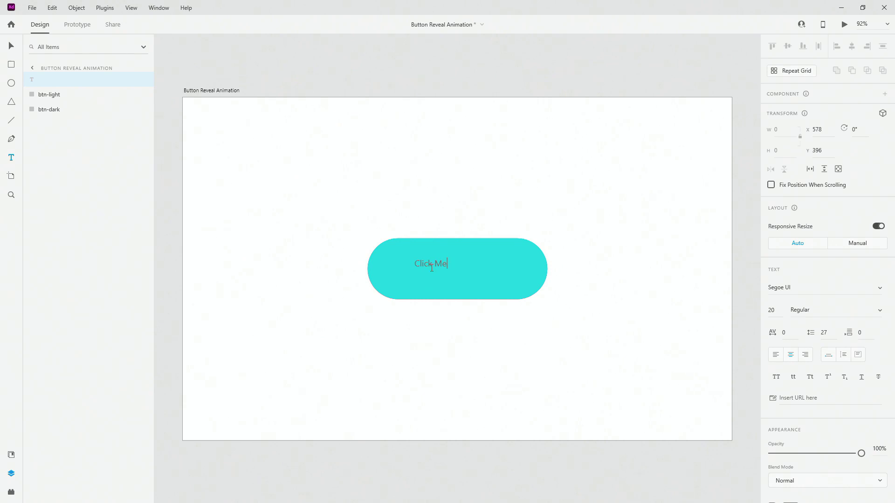
key(Escape)
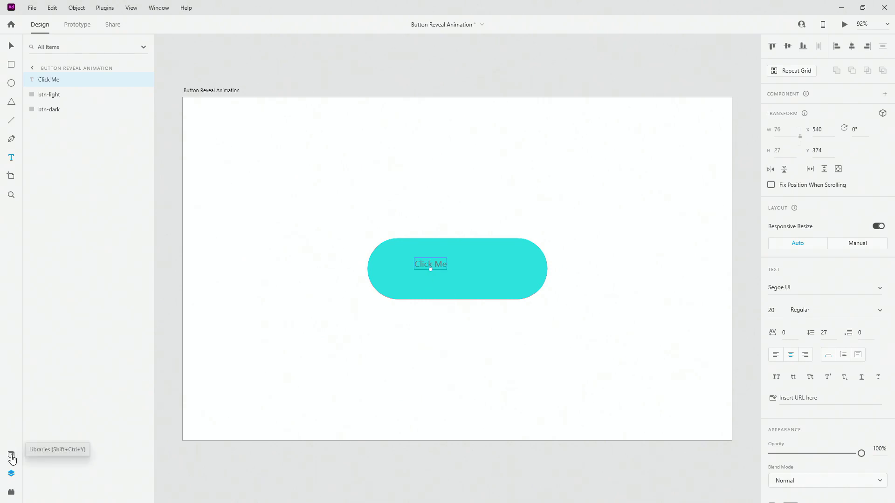
click(12, 455)
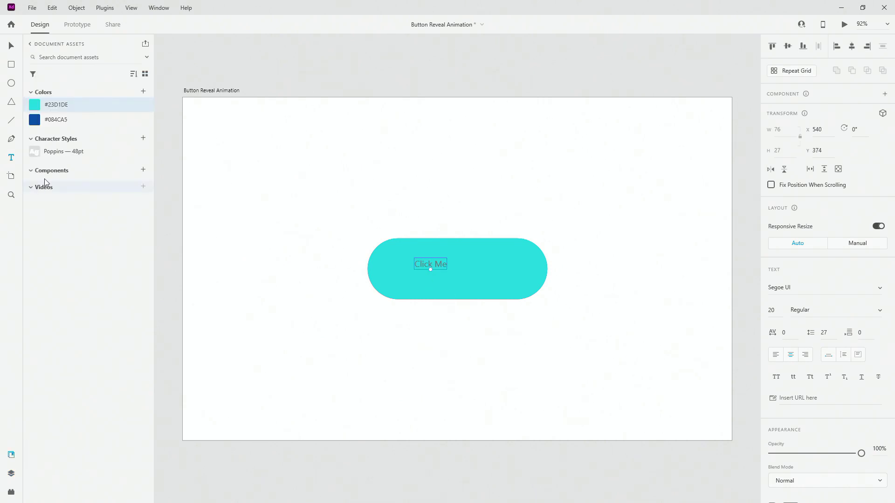
click(57, 154)
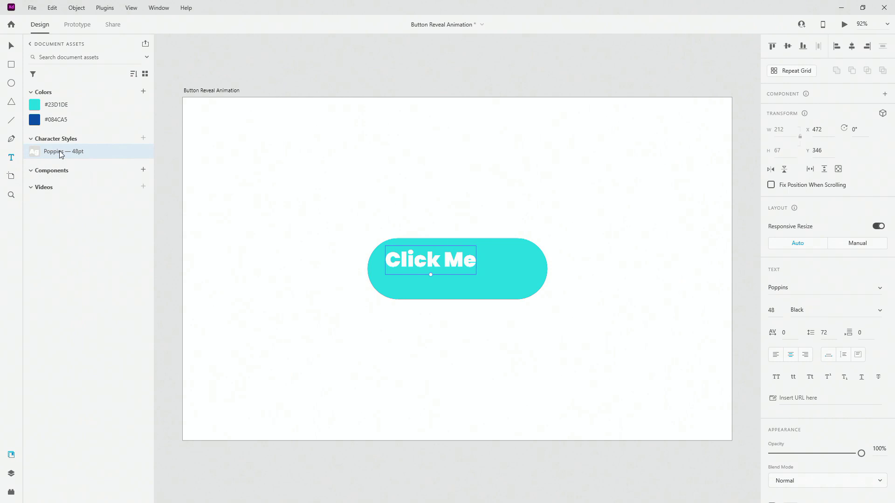
Step: Centre the Click Me text, move a copy below btn-light, and hide the top layers
click(788, 49)
click(788, 49)
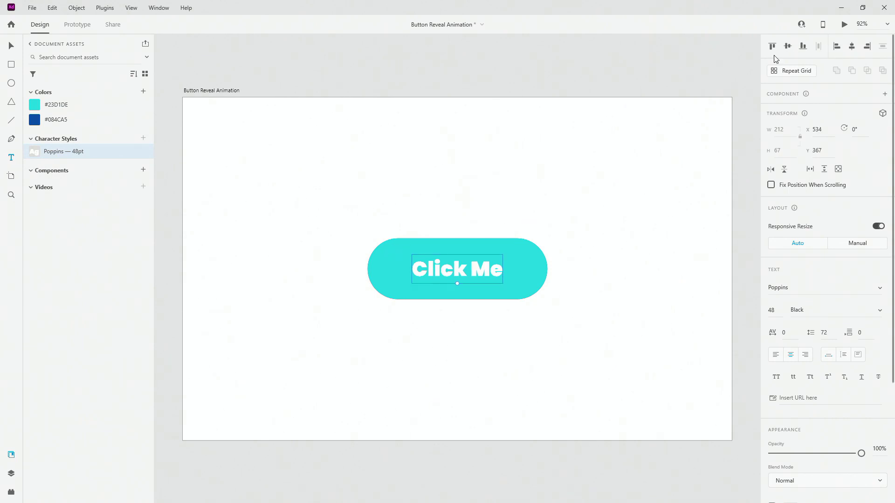
click(11, 474)
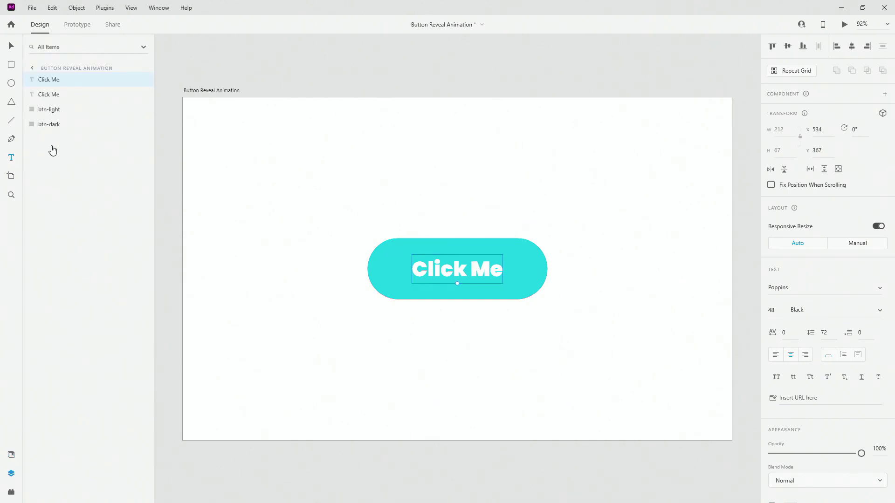
drag(59, 100, 56, 112)
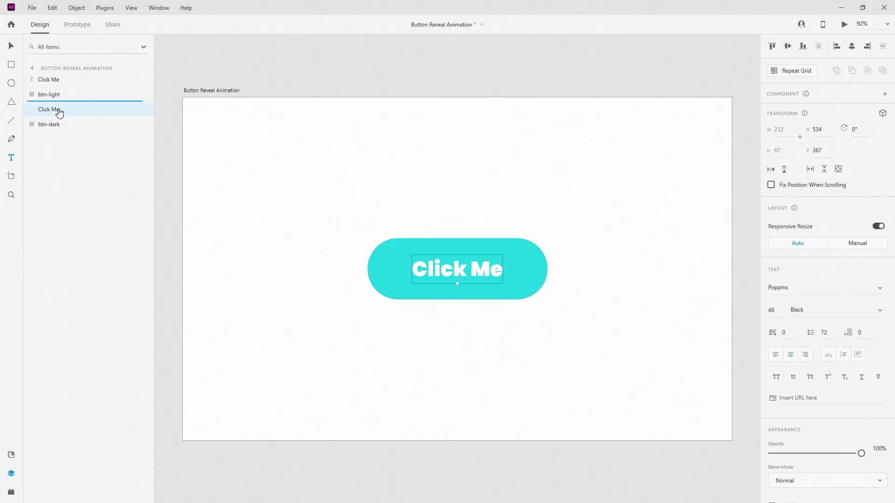
click(142, 80)
click(143, 94)
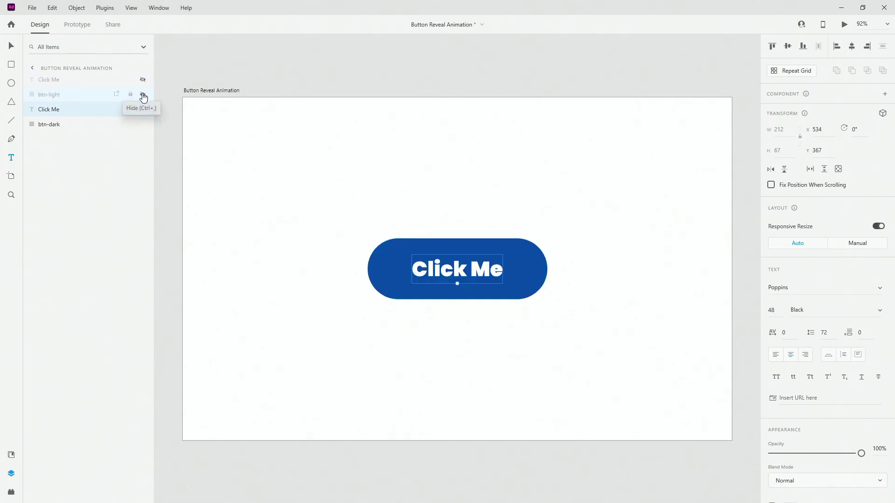
Step: Change the lower copy's text to 'Oh Yeah!' and unhide btn-light and Click Me
double_click(492, 279)
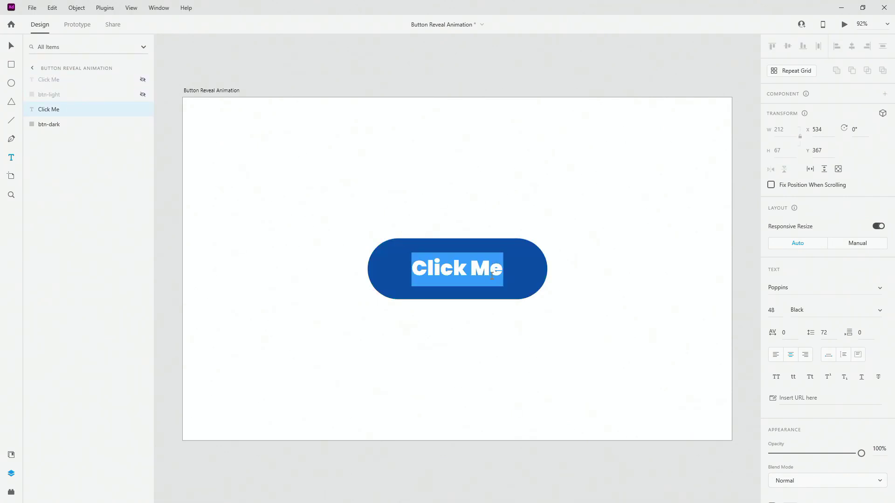
text(Oh )
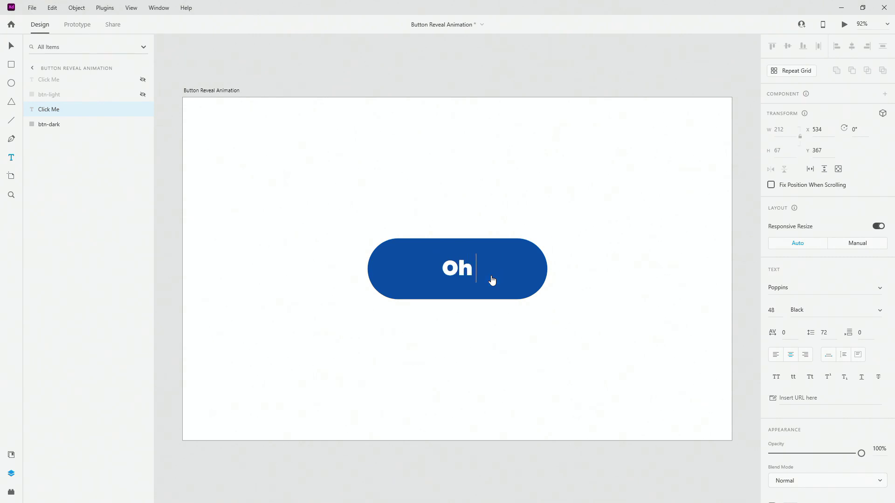
text(Yeah!)
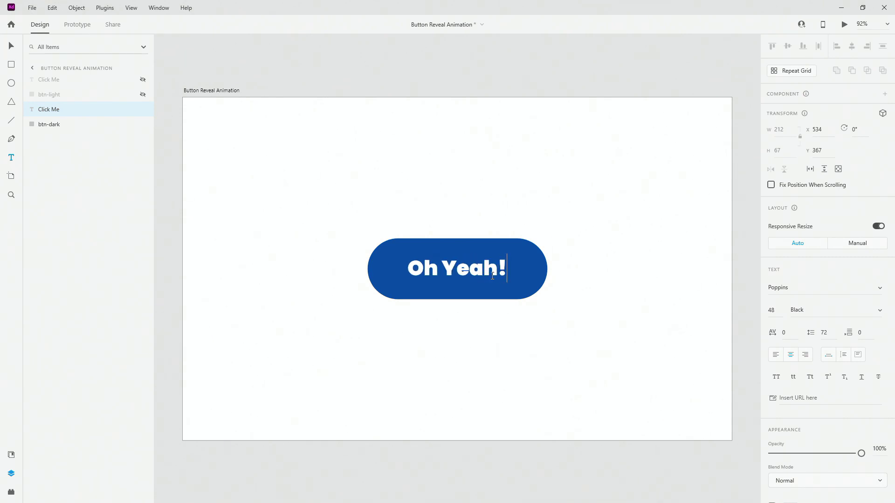
key(Escape)
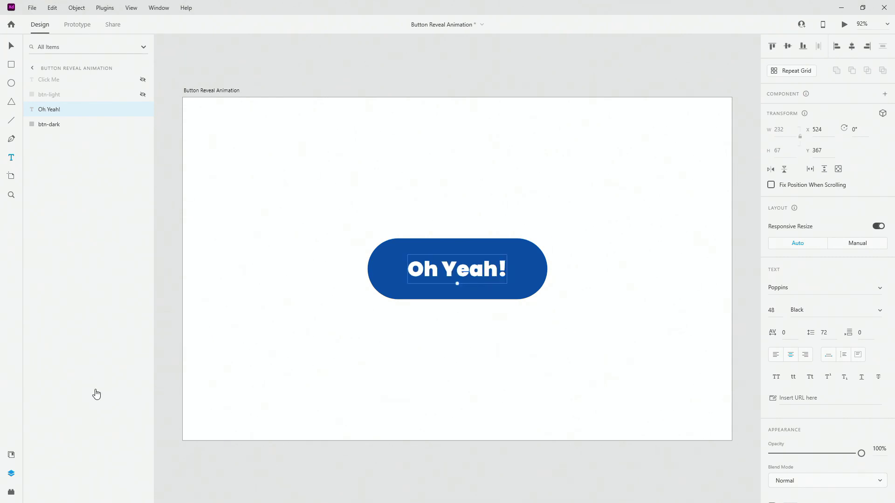
click(143, 94)
click(140, 81)
click(53, 94)
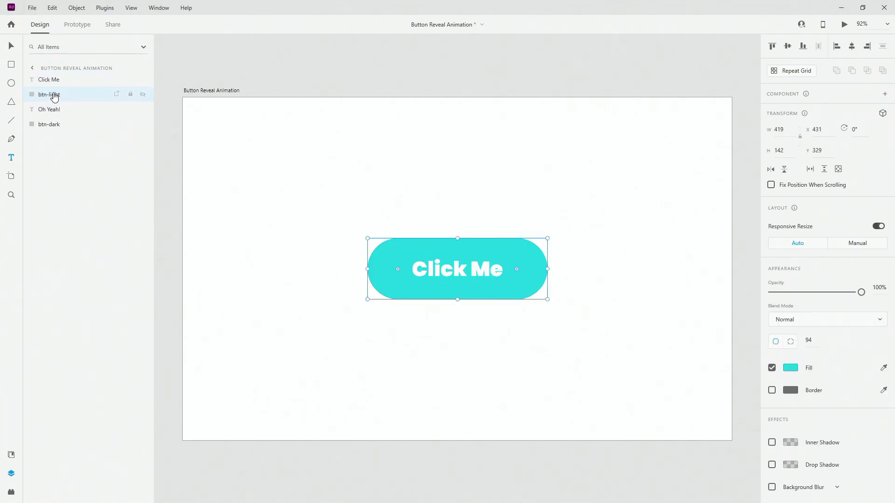
Step: Duplicate btn-light as a top layer named mask, enlarge it to 541 × 256, and hide it
key(ctrl+d)
mouse_move(56, 94)
mouse_down()
mouse_move(60, 82)
mouse_move(49, 80)
mouse_up()
double_click(49, 80)
text(mask)
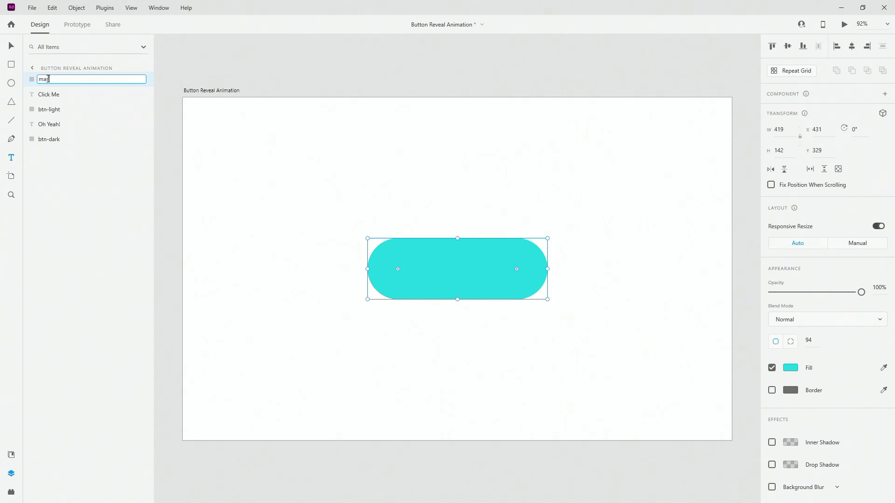
key(Return)
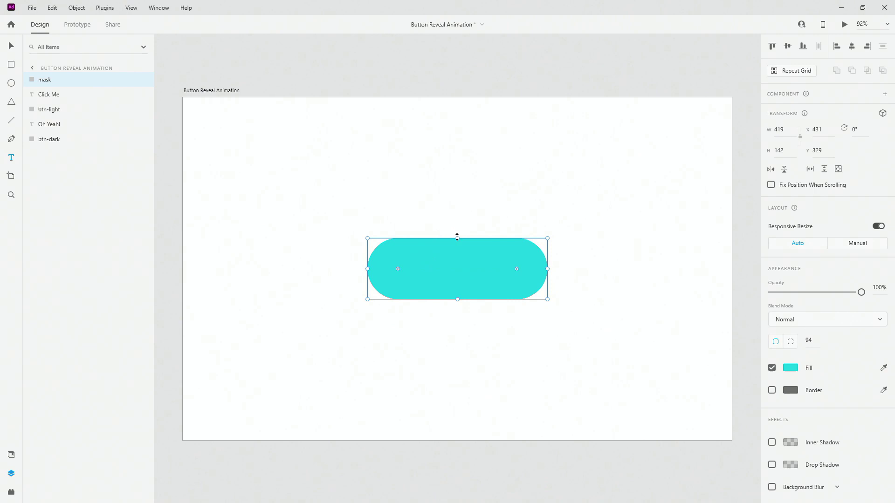
drag(458, 238, 458, 214)
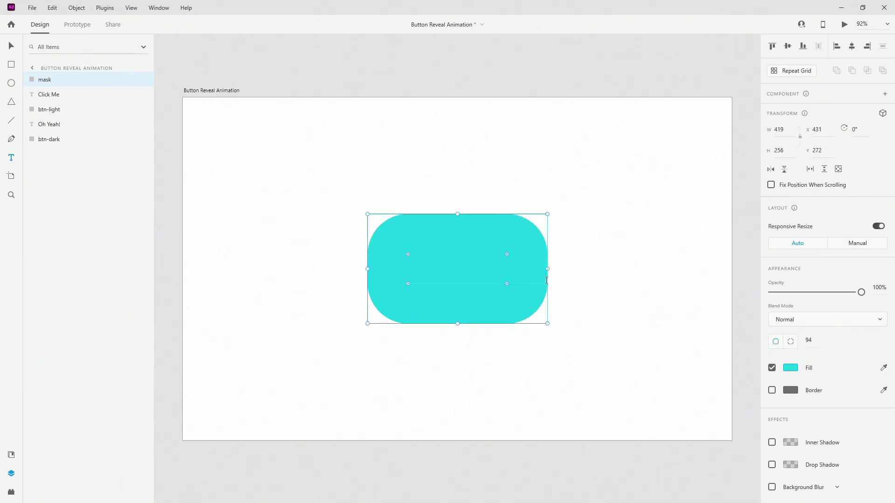
drag(548, 268, 573, 262)
click(142, 80)
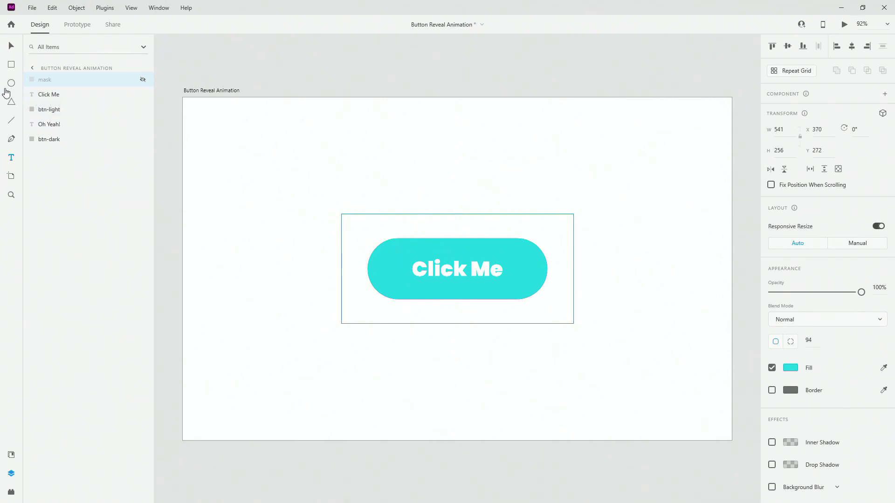
Step: Mask Click Me and btn-light with the mask shape and name the mask group mask
click(142, 79)
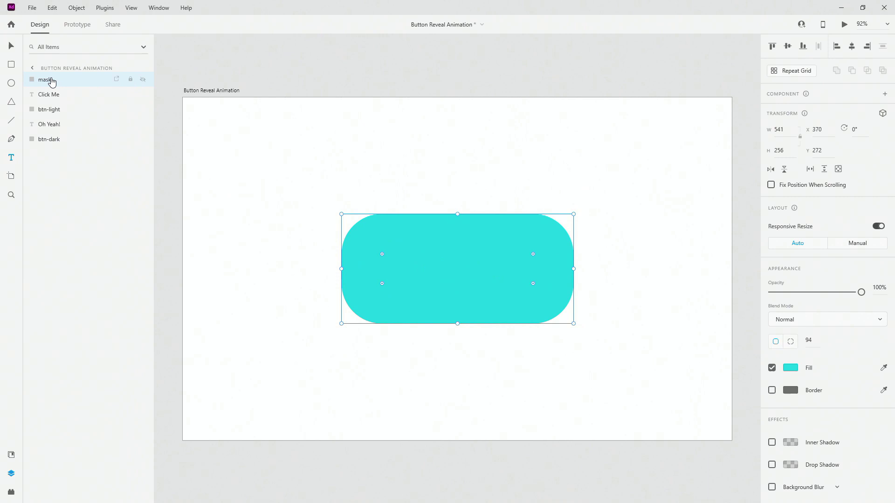
shift+click(60, 111)
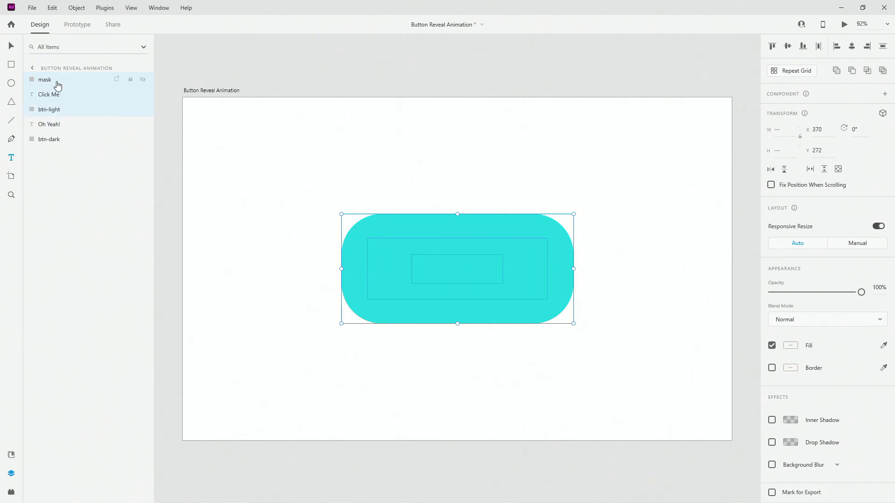
key(ctrl+shift+m)
double_click(51, 80)
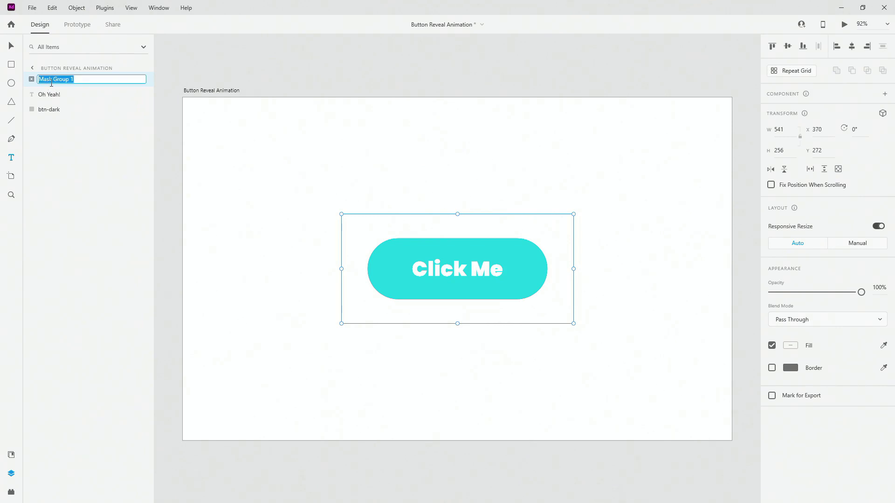
text(mask)
key(Return)
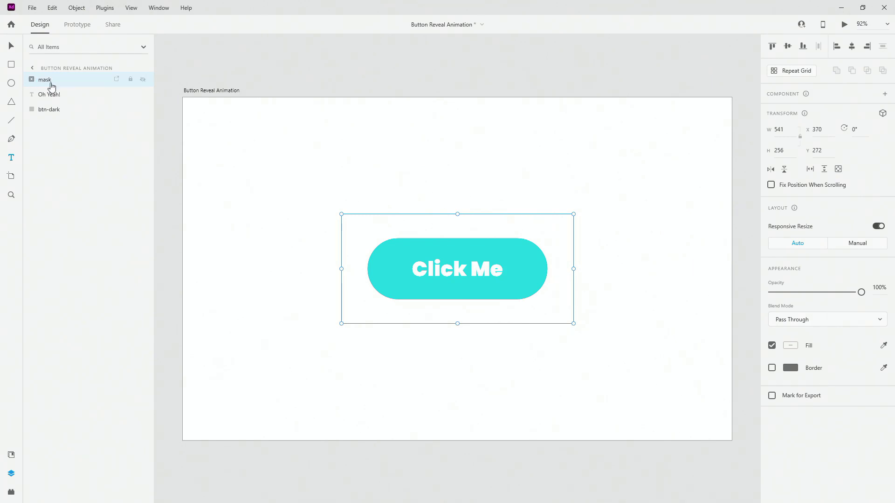
Step: Group mask, Oh Yeah! and btn-dark together and name the group button
shift+click(55, 109)
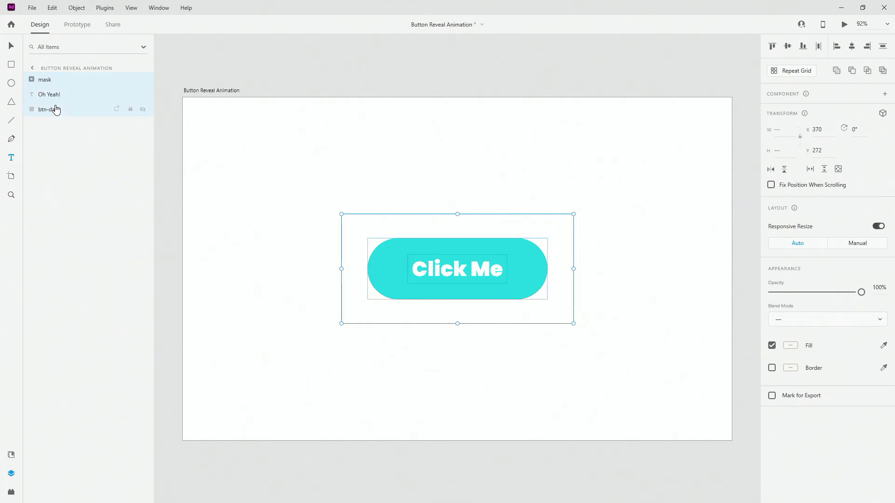
key(ctrl+g)
double_click(49, 79)
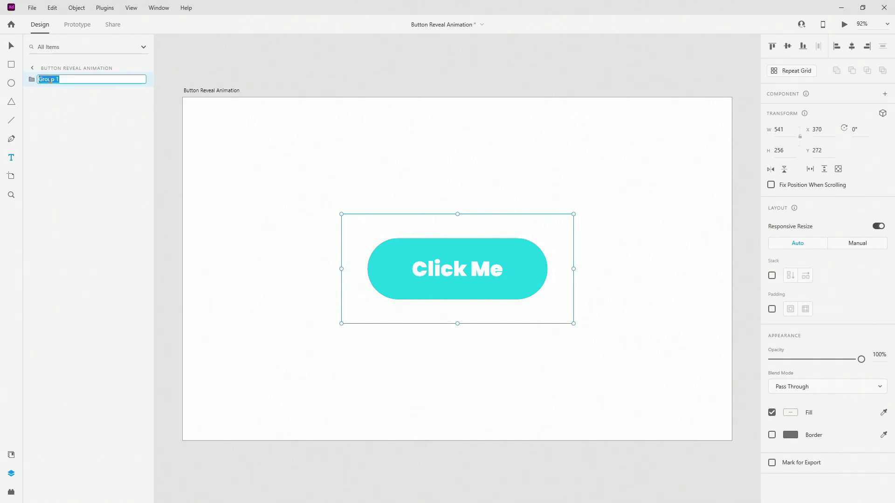
text(butt)
double_click(50, 79)
text(button)
key(Return)
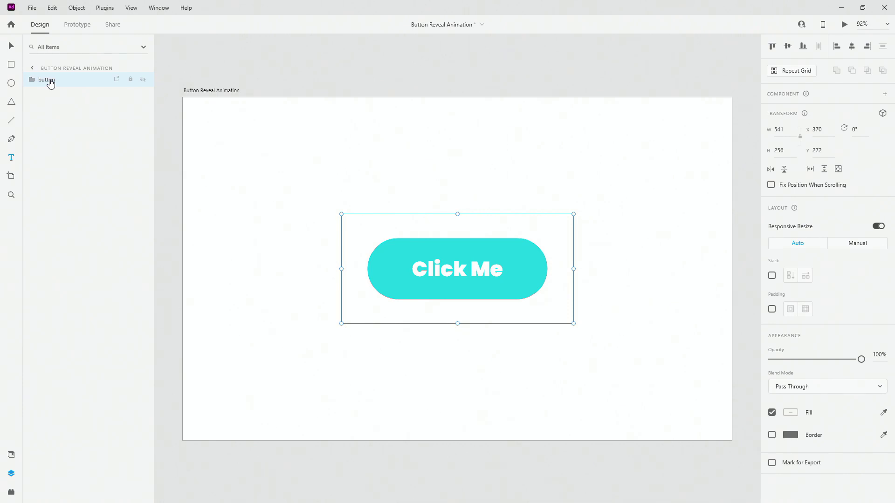
Step: Make the button group a component and add a new state named clicked
key(ctrl+k)
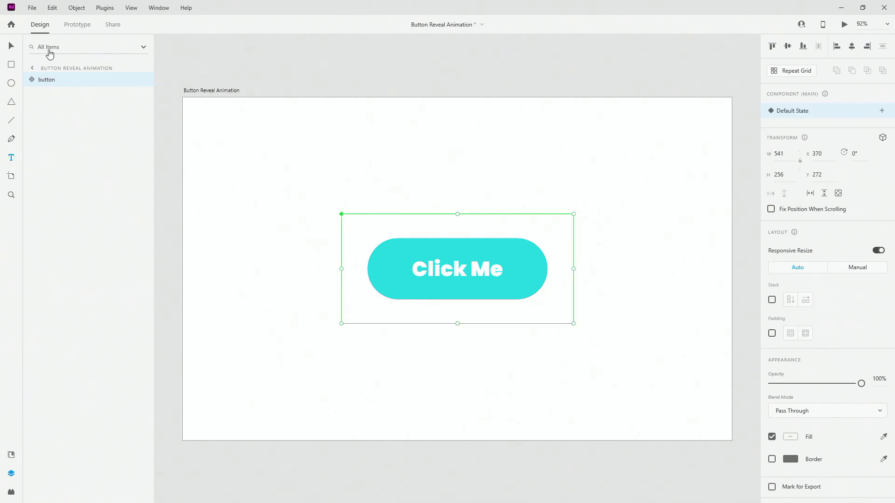
click(882, 111)
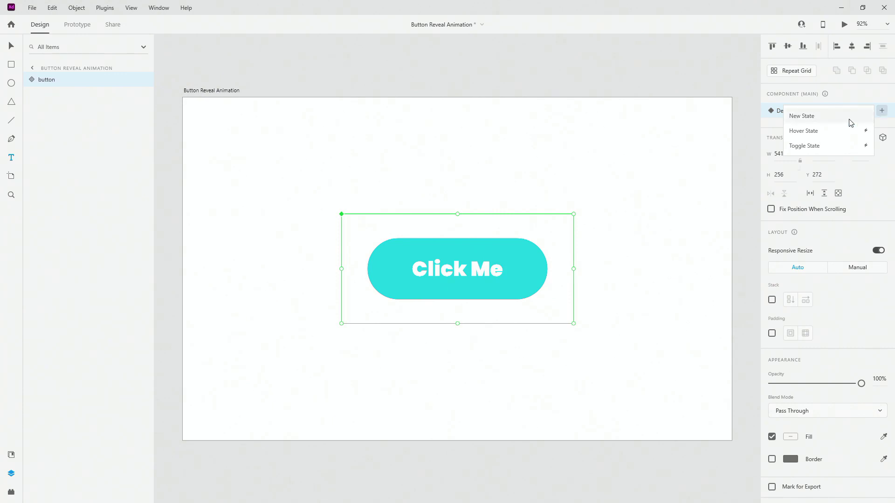
click(824, 116)
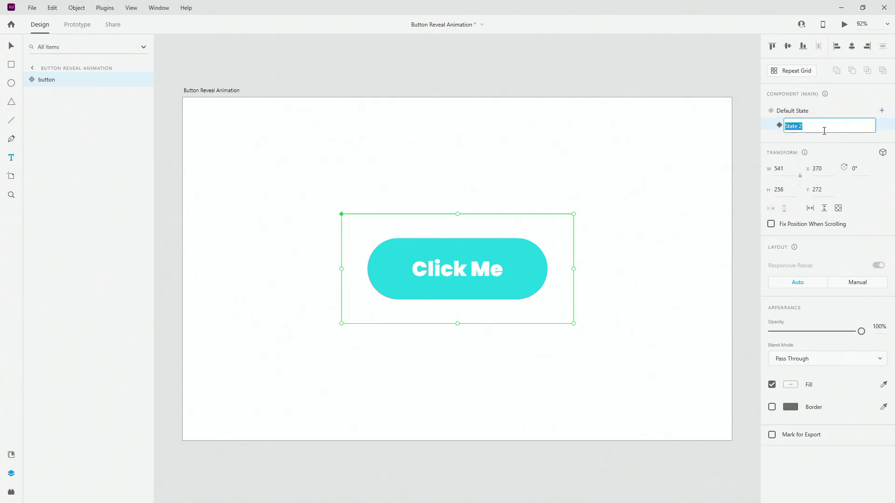
text(clicked)
key(Return)
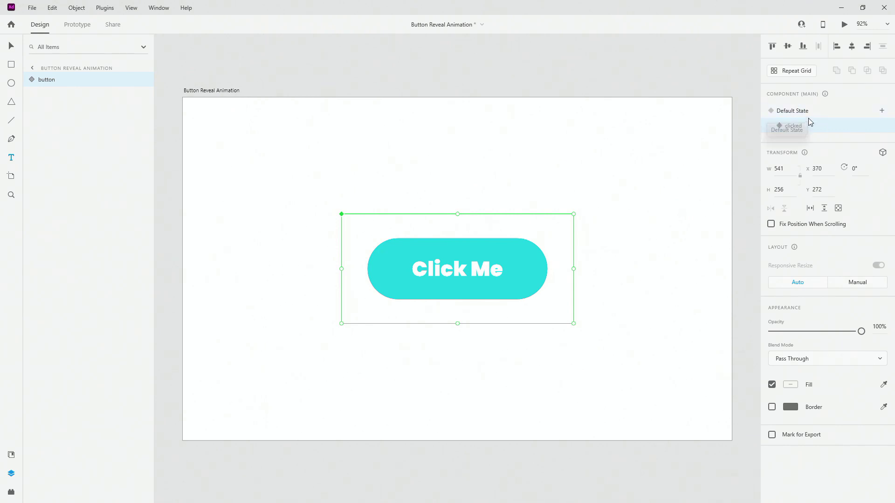
click(882, 111)
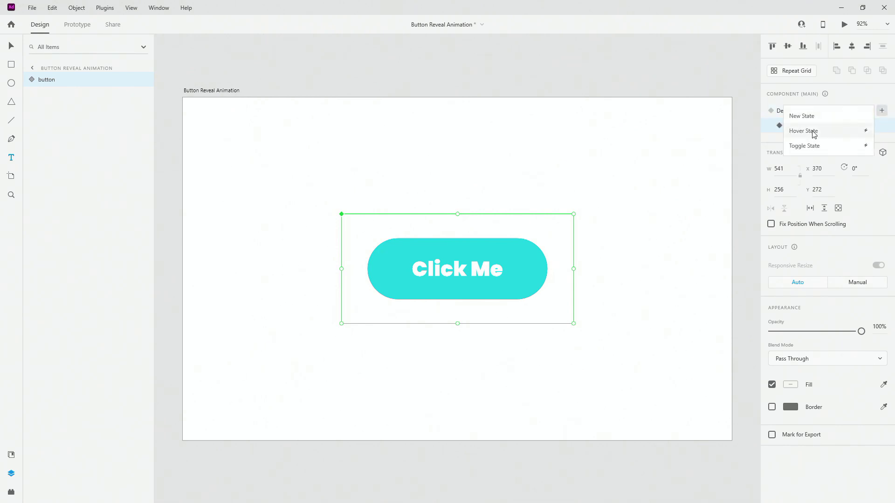
click(810, 484)
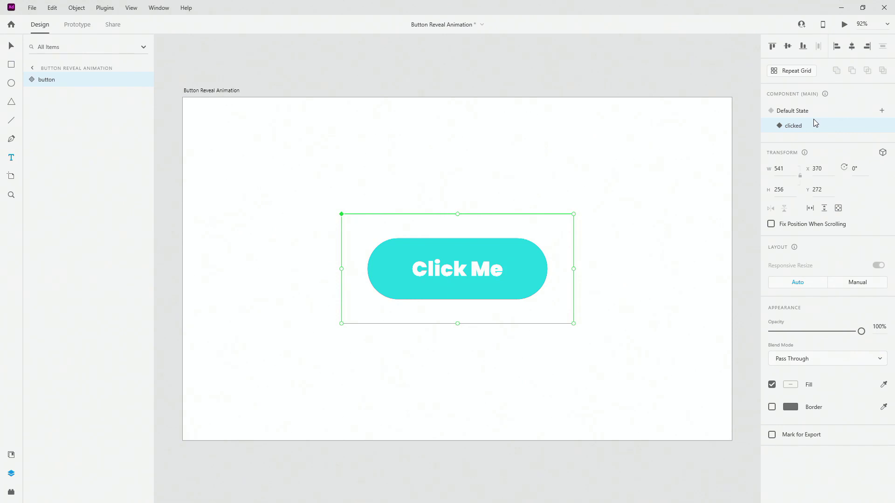
Step: In the clicked state, shrink the inner mask shape into the lower-right corner to reveal Oh Yeah!
click(33, 80)
click(41, 94)
click(64, 109)
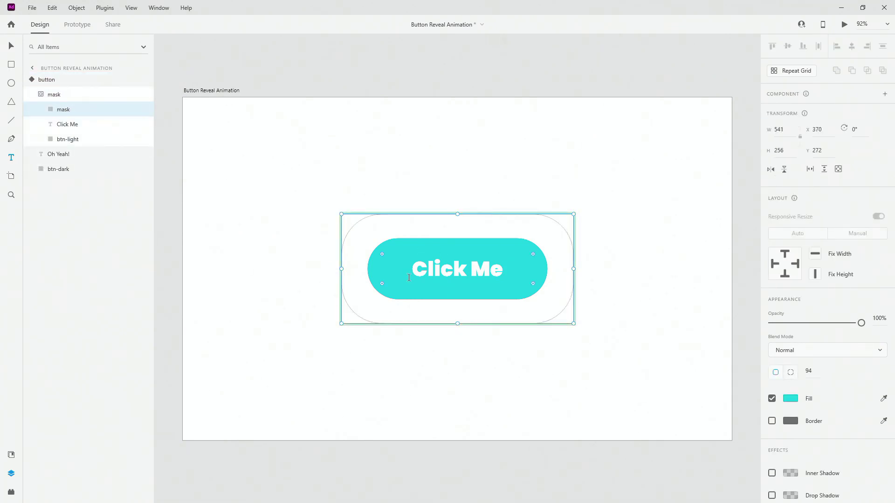
click(12, 45)
drag(342, 323, 521, 251)
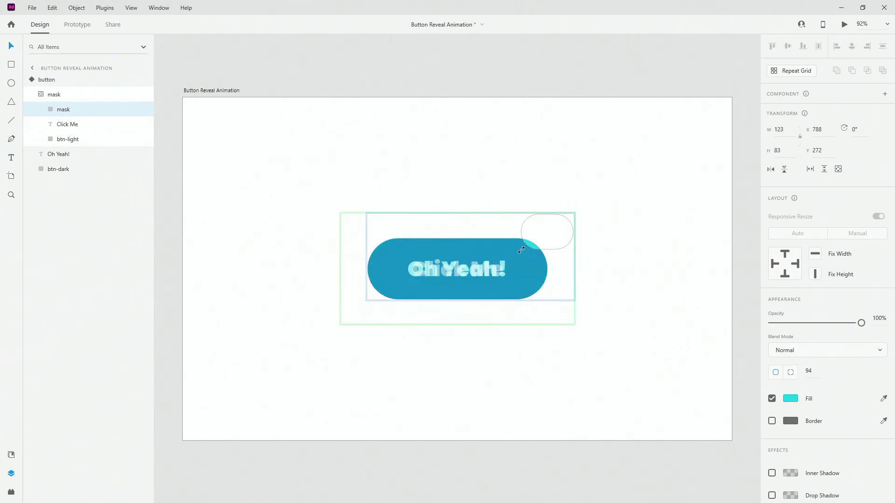
key(ctrl+z)
drag(341, 214, 557, 302)
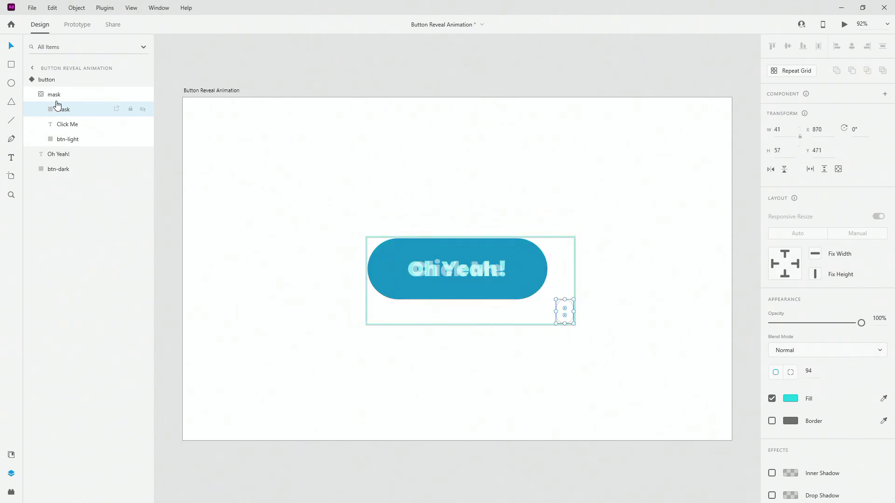
click(40, 94)
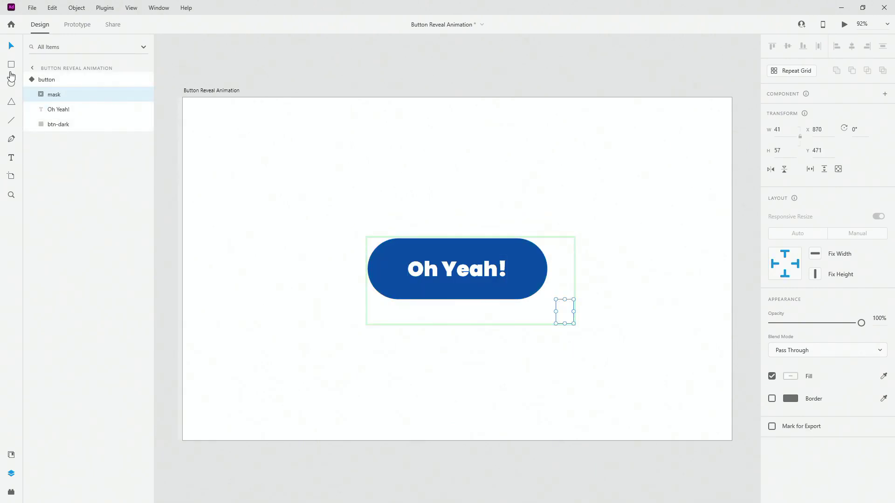
click(30, 82)
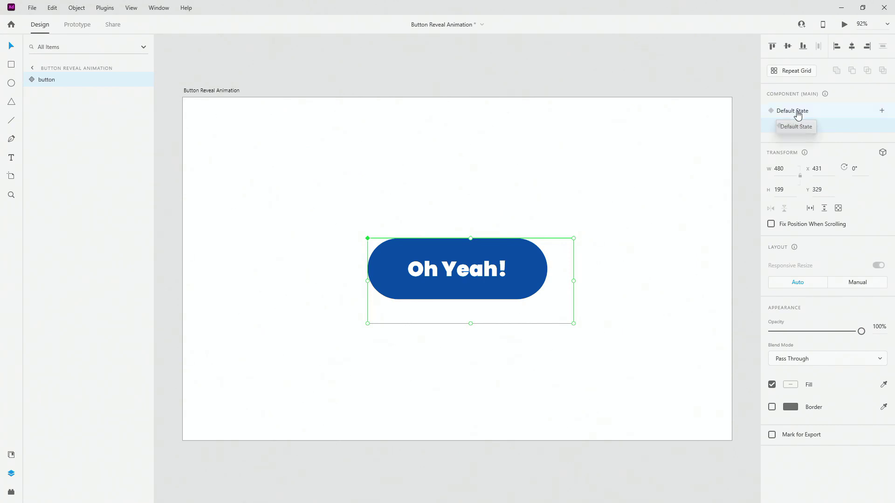
Step: Add a Hover state named hover from Default State and move it above clicked
click(798, 114)
click(882, 110)
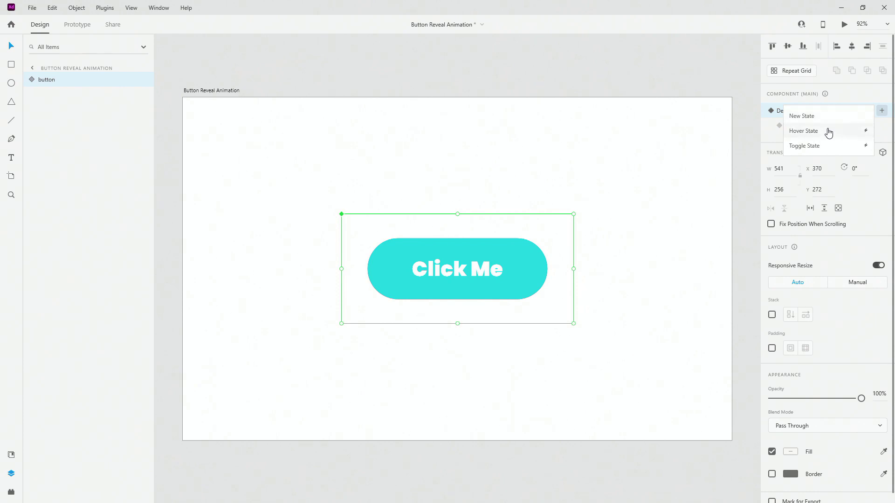
click(828, 131)
text(hover)
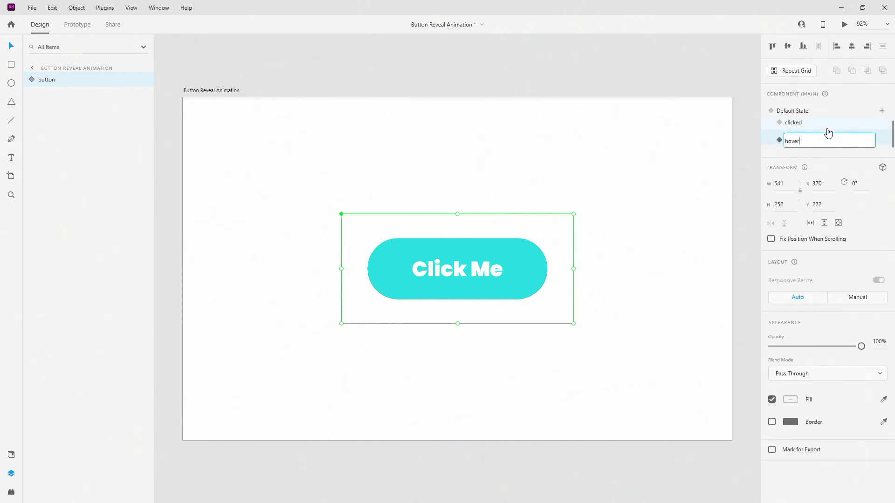
key(Return)
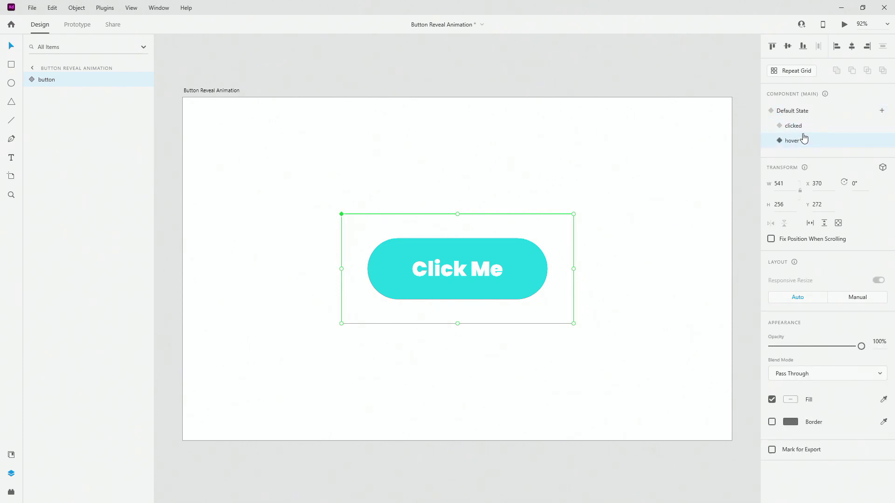
mouse_move(812, 143)
mouse_down()
mouse_move(813, 112)
mouse_move(815, 126)
mouse_up()
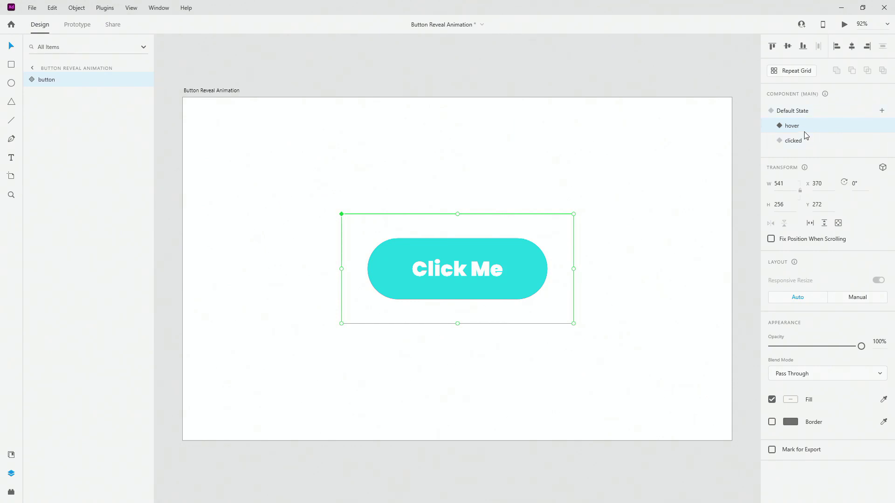
Step: In the hover state, shrink btn-light and btn-dark to 309 × 104, then return to Default State
click(29, 79)
click(42, 95)
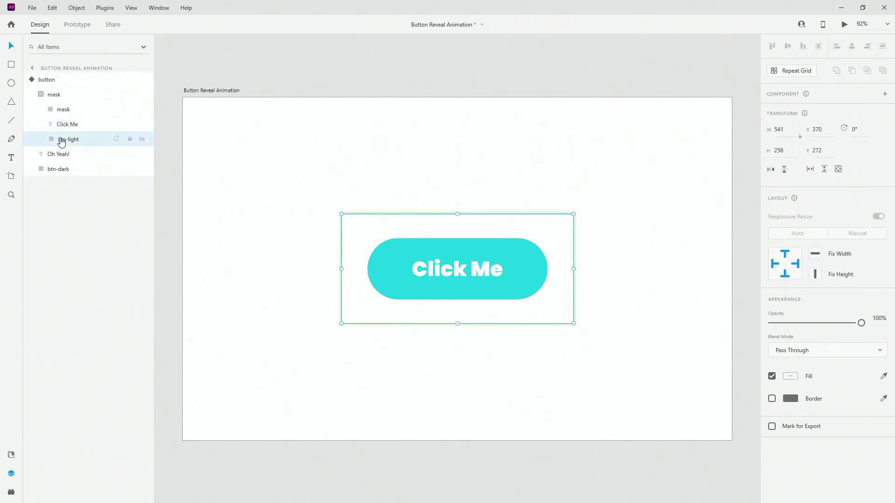
click(66, 140)
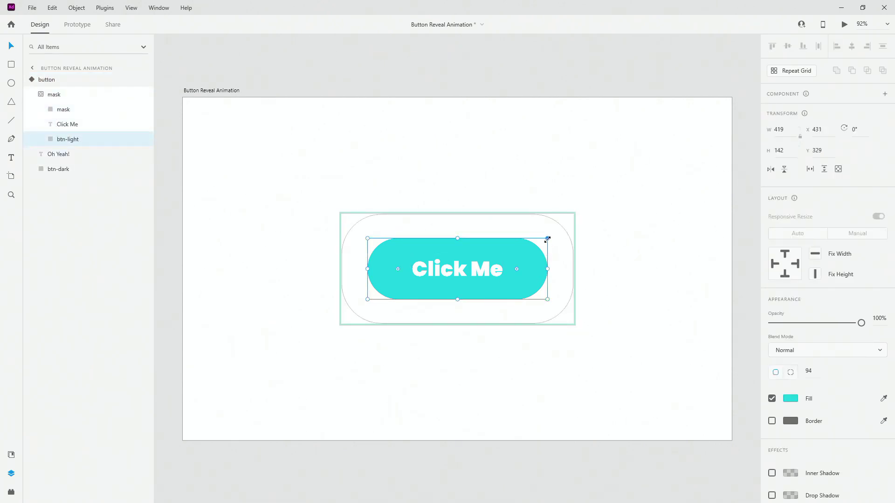
drag(547, 239, 527, 246)
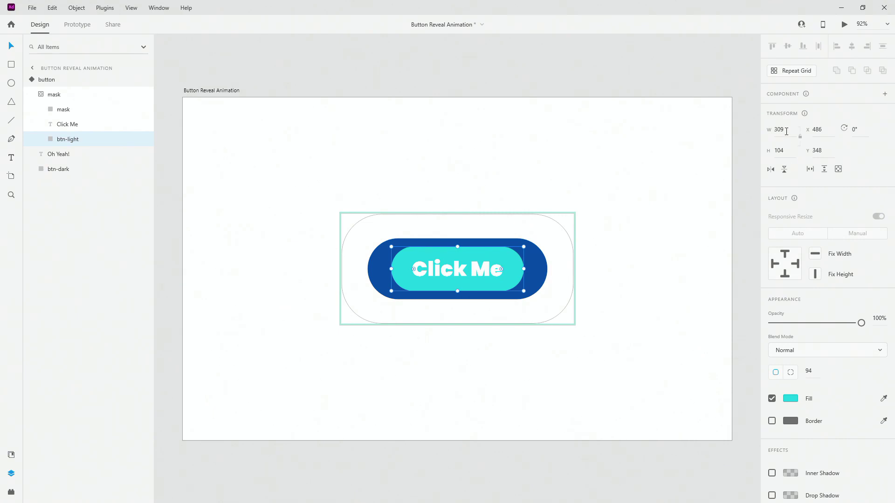
click(67, 169)
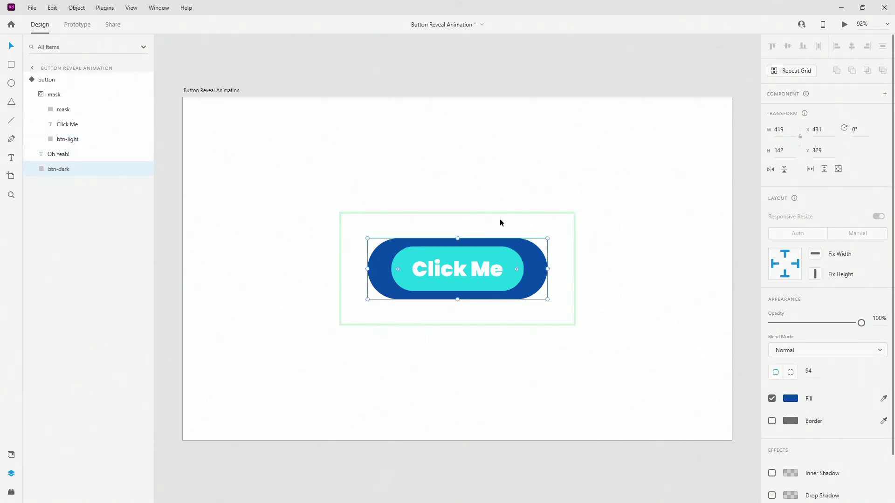
drag(548, 239, 524, 244)
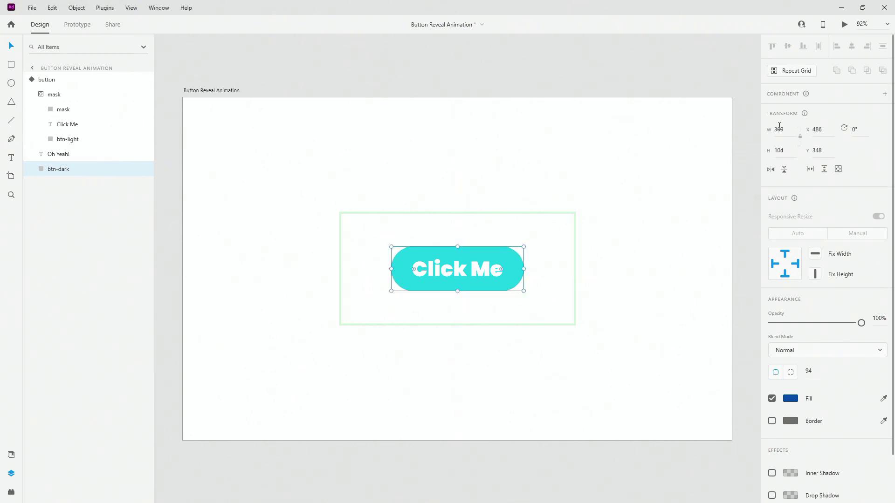
click(37, 95)
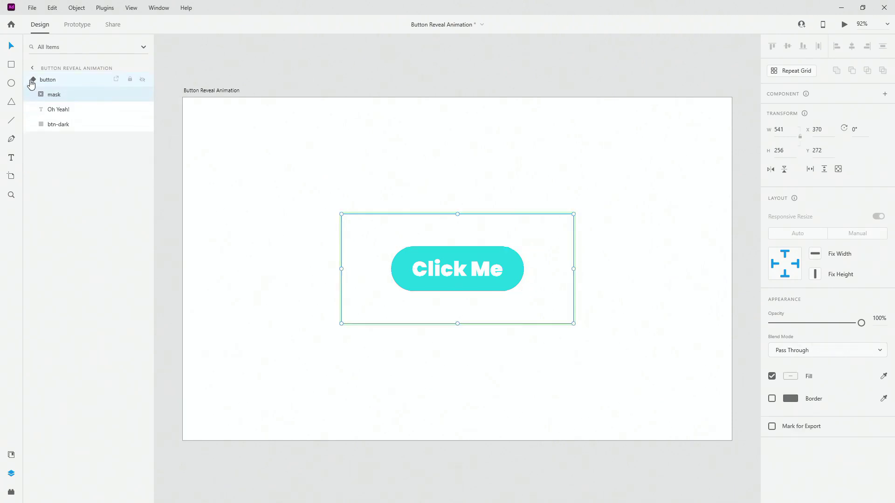
click(28, 80)
click(814, 115)
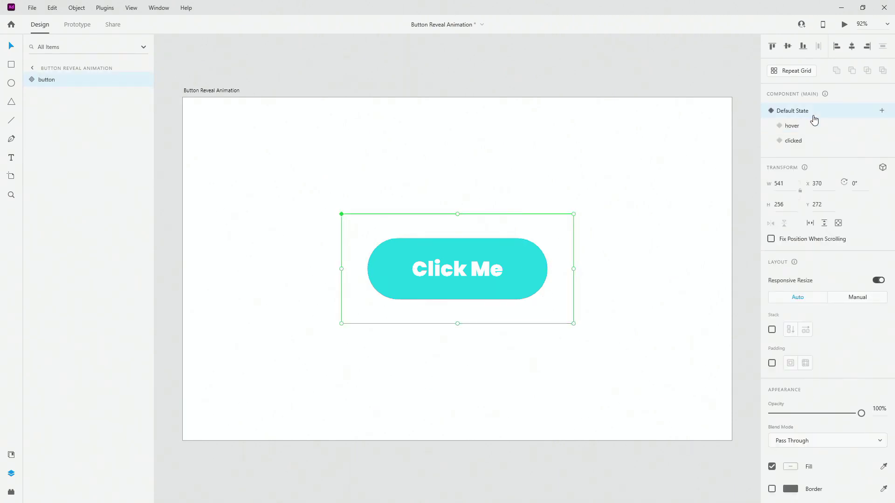
Step: Give Default State a Tap interaction that auto-animates to clicked with Snap easing
click(67, 29)
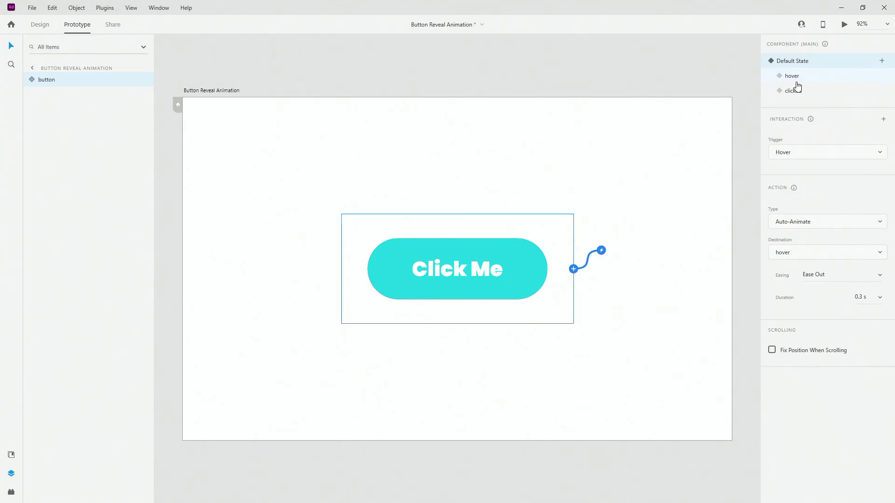
click(573, 269)
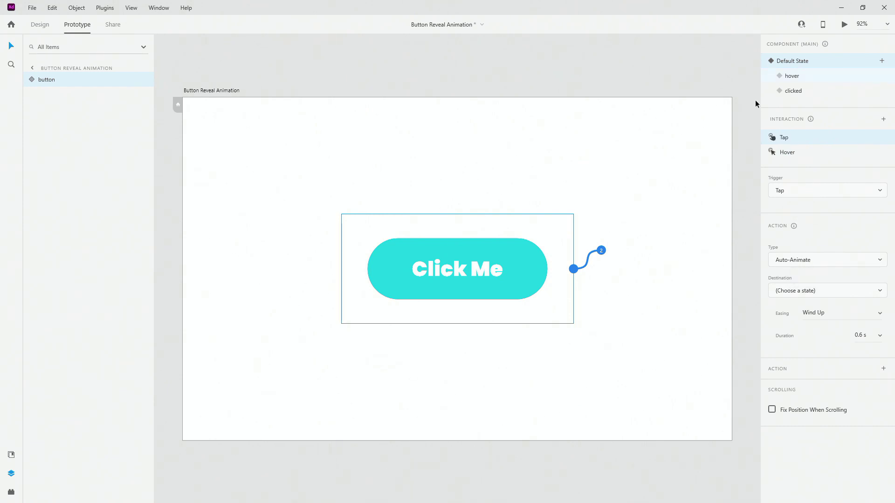
click(815, 294)
click(804, 337)
click(879, 315)
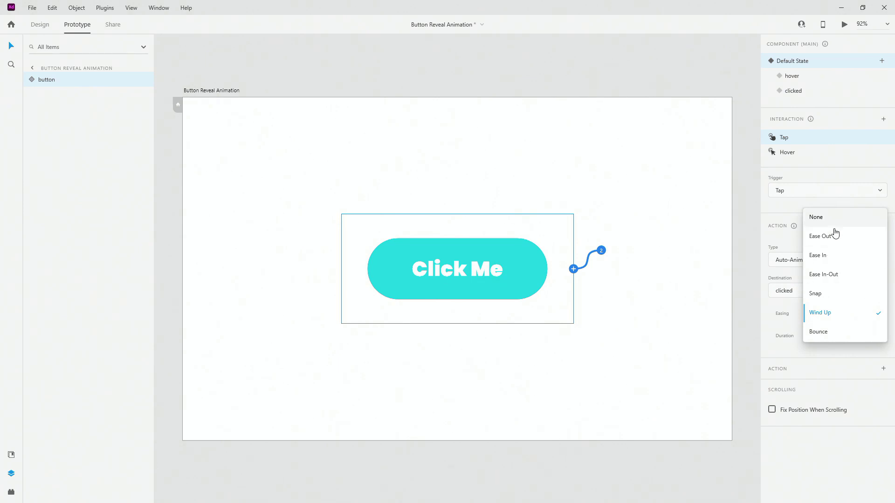
click(832, 295)
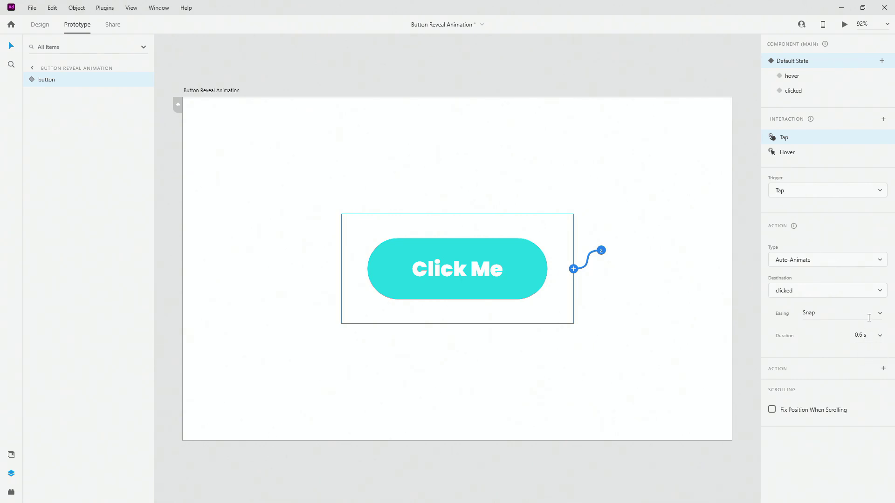
Step: Add a Tap interaction on the clicked state that returns to Default State
click(800, 91)
click(574, 281)
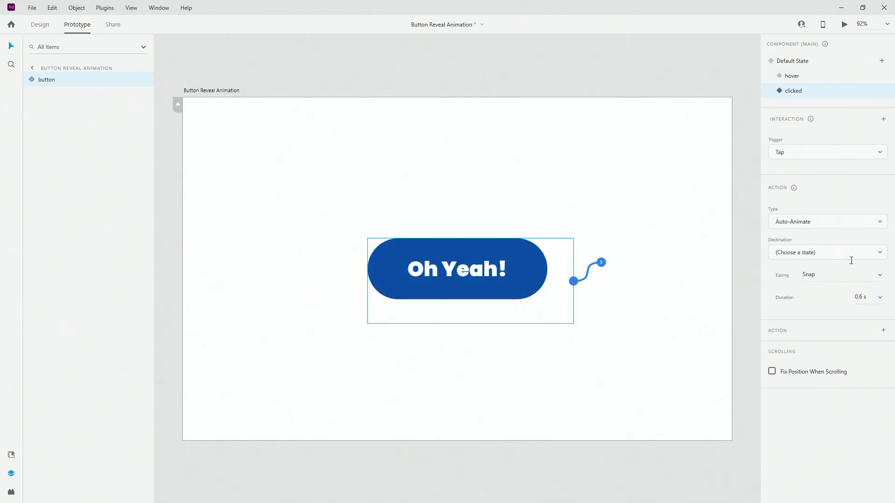
click(821, 257)
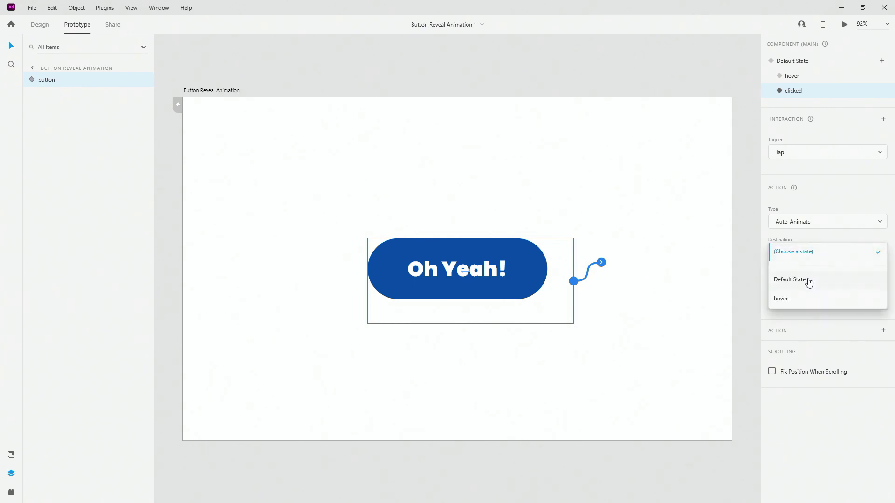
click(809, 281)
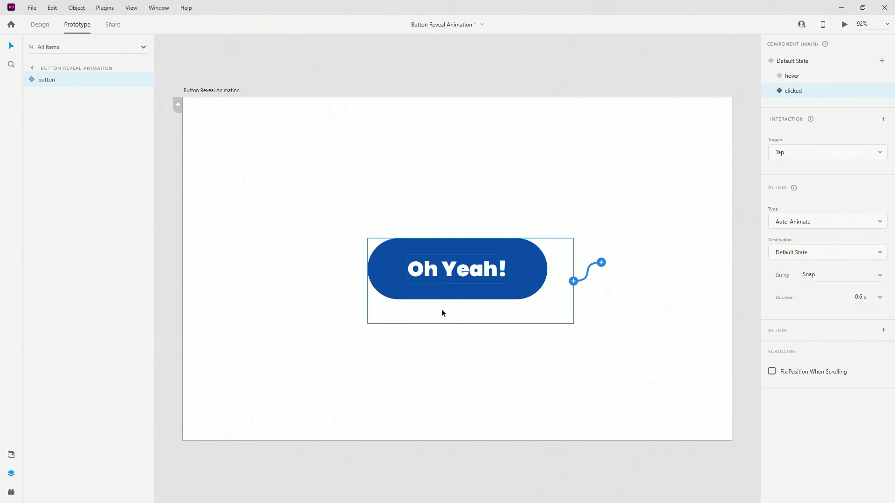
click(835, 63)
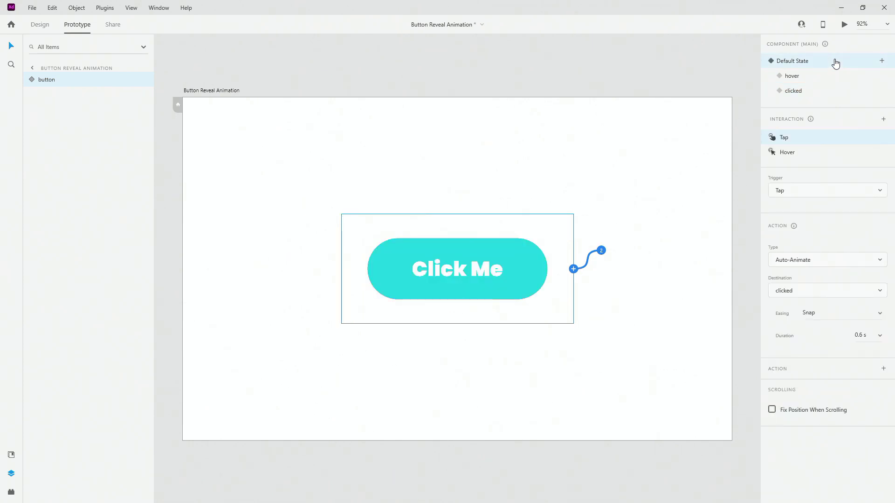
Step: Preview the prototype and tap the button twice to test the Oh Yeah! reveal
key(ctrl+Return)
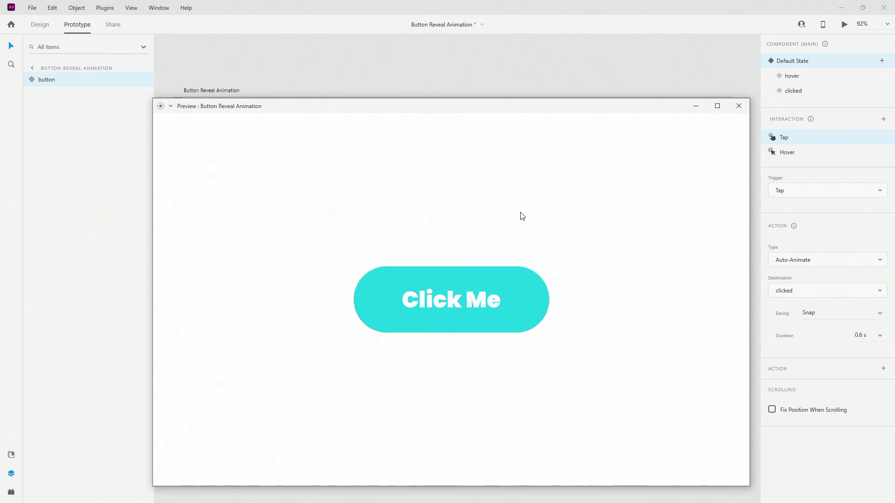
click(487, 312)
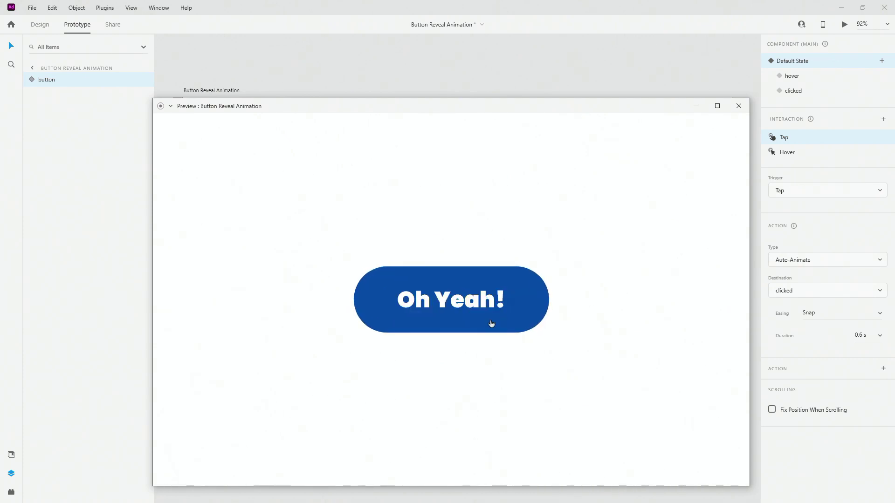
click(504, 328)
click(738, 106)
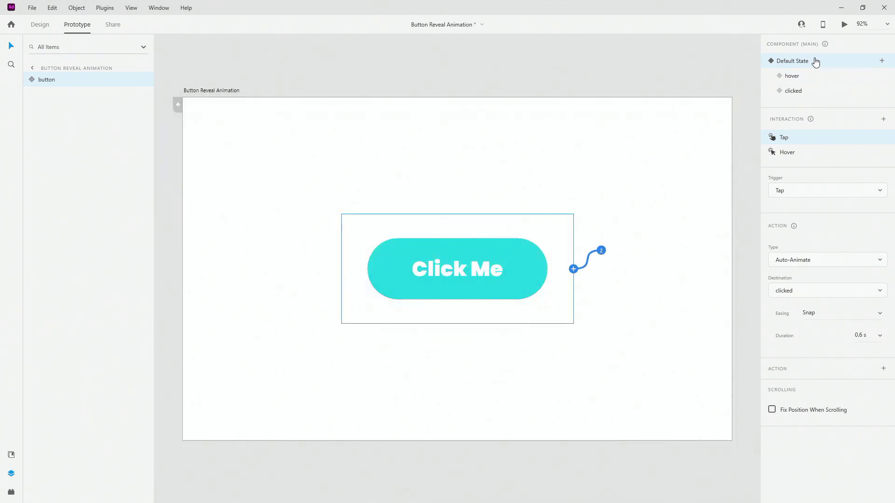
Step: Change the tap transition duration to 1 s and retest the reveal in preview
click(879, 338)
click(866, 374)
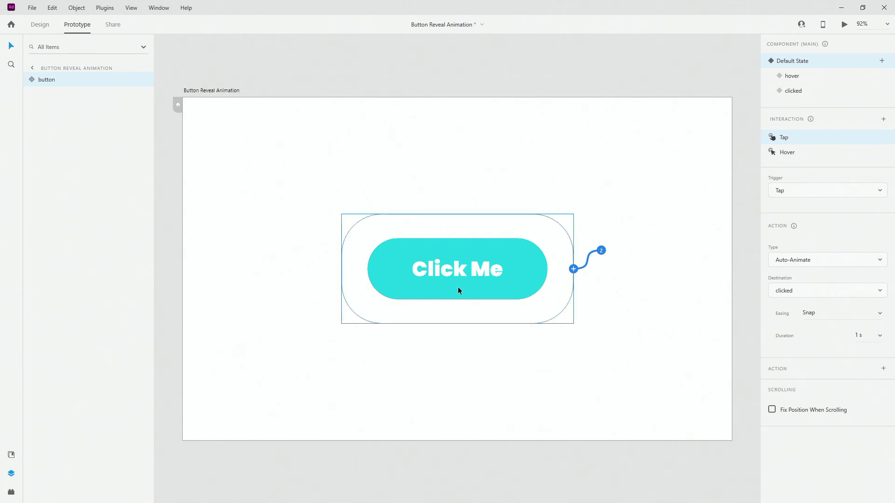
key(ctrl+Return)
click(482, 296)
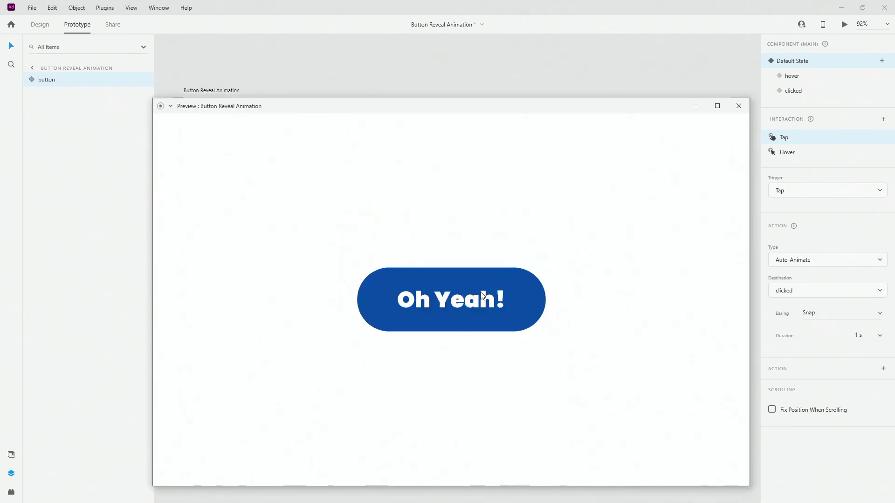
click(512, 314)
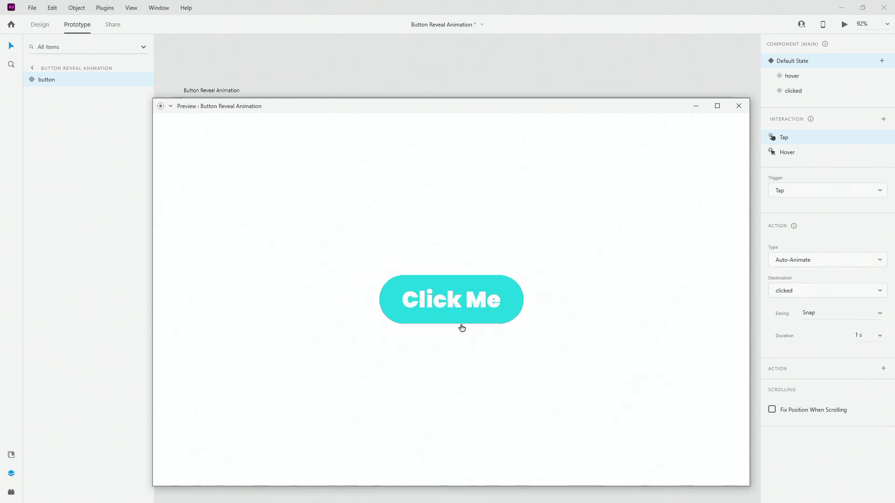
click(739, 105)
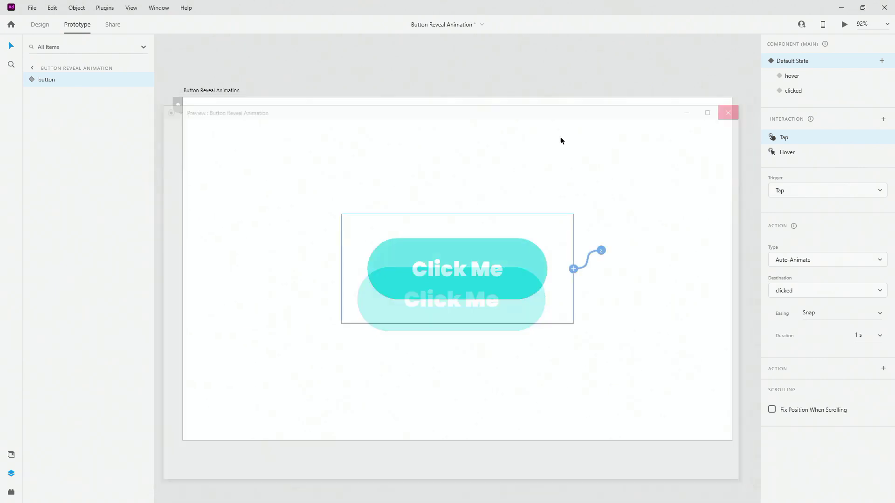
click(880, 315)
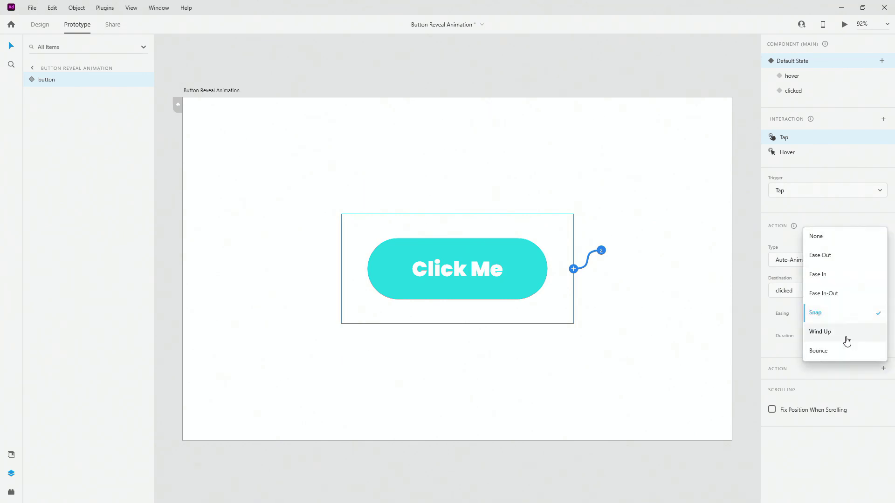
click(844, 352)
click(798, 92)
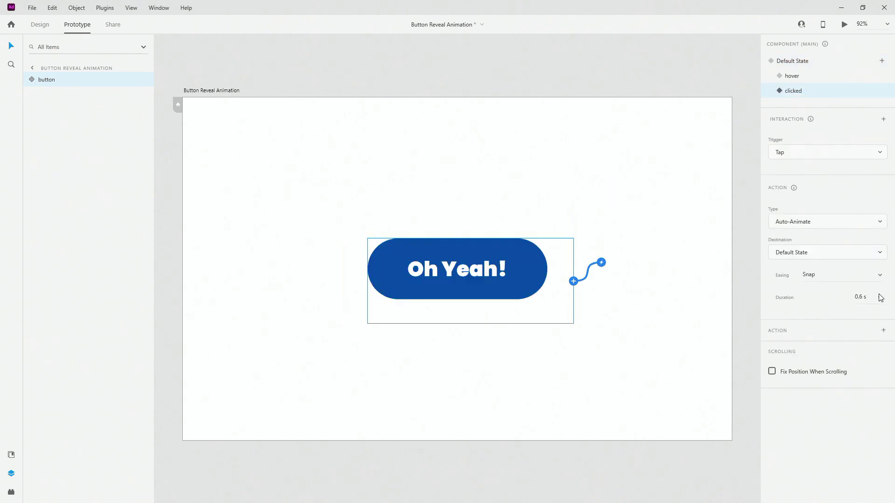
click(886, 277)
click(849, 312)
click(812, 70)
key(ctrl+Return)
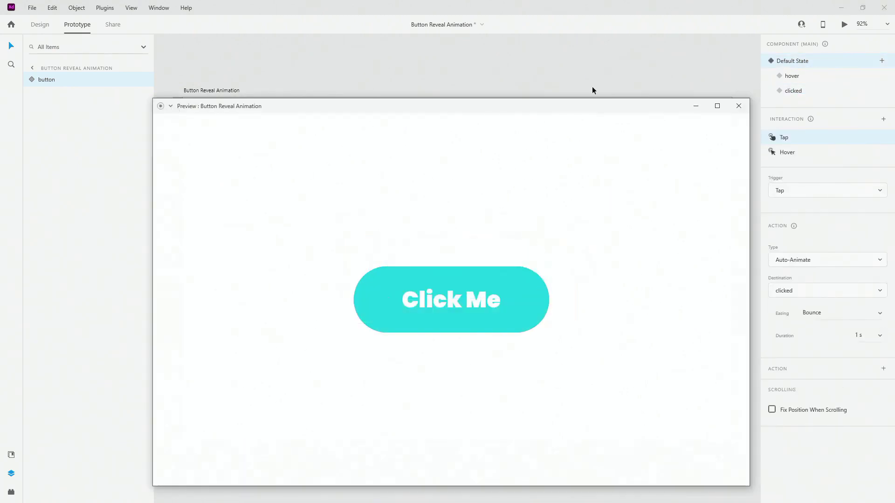
click(510, 288)
click(738, 106)
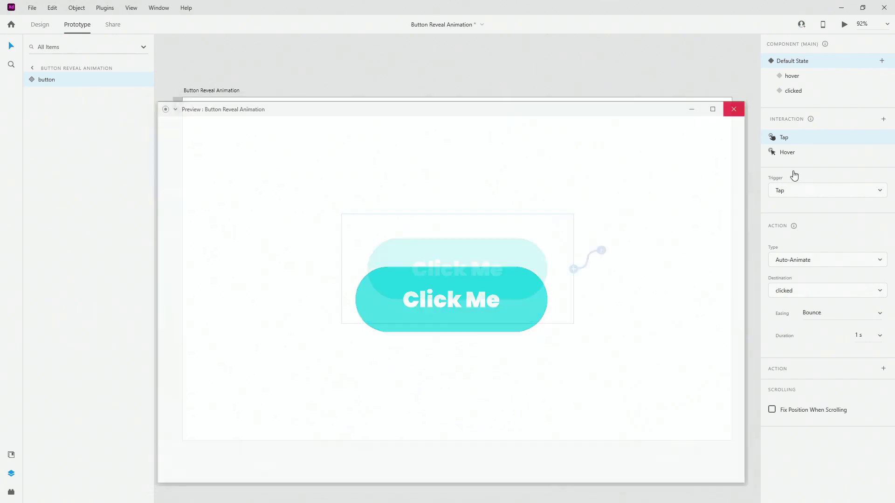
click(880, 313)
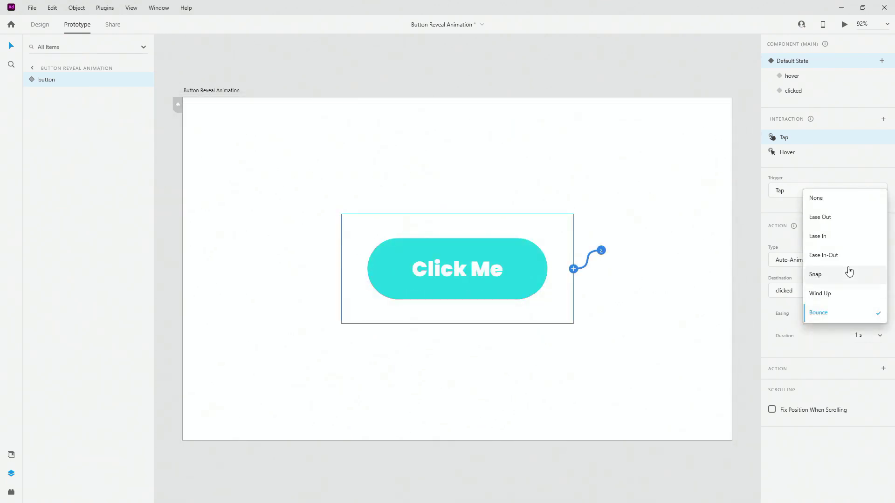
click(850, 272)
click(816, 91)
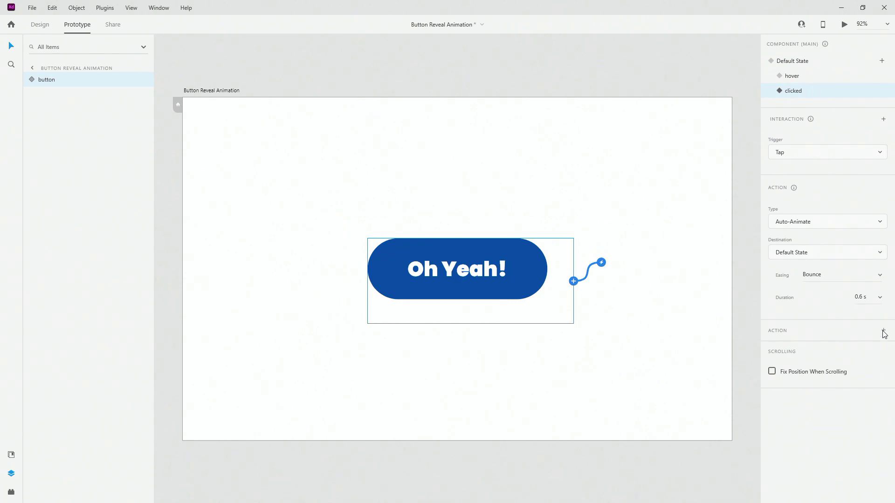
click(881, 275)
click(835, 237)
click(810, 66)
Step: Preview the button, toggling between Click Me and Oh Yeah!, and move the preview window up
key(ctrl+Return)
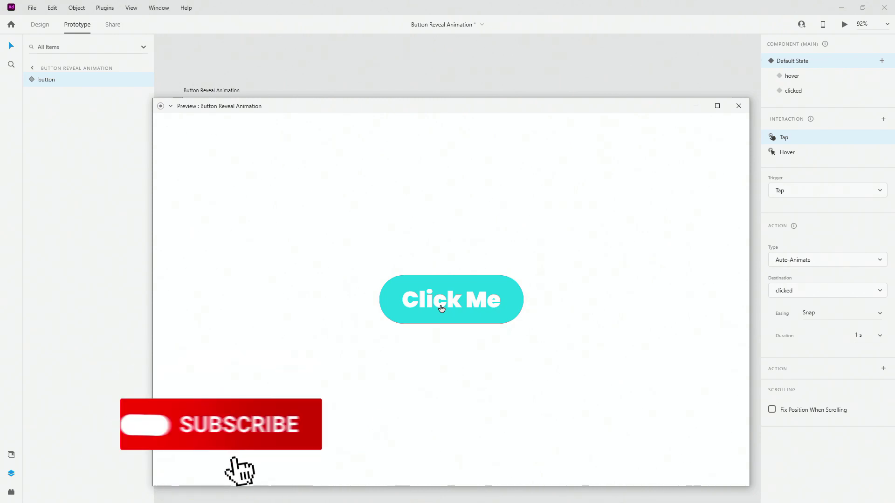
click(472, 313)
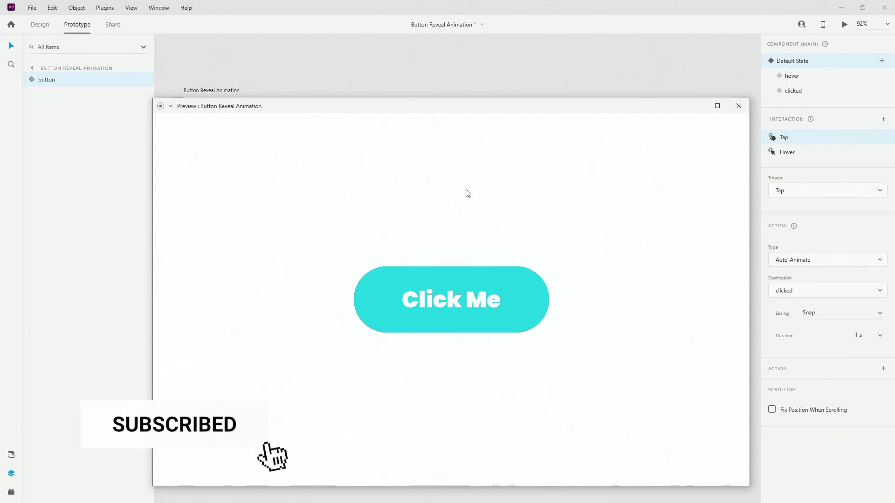
click(480, 305)
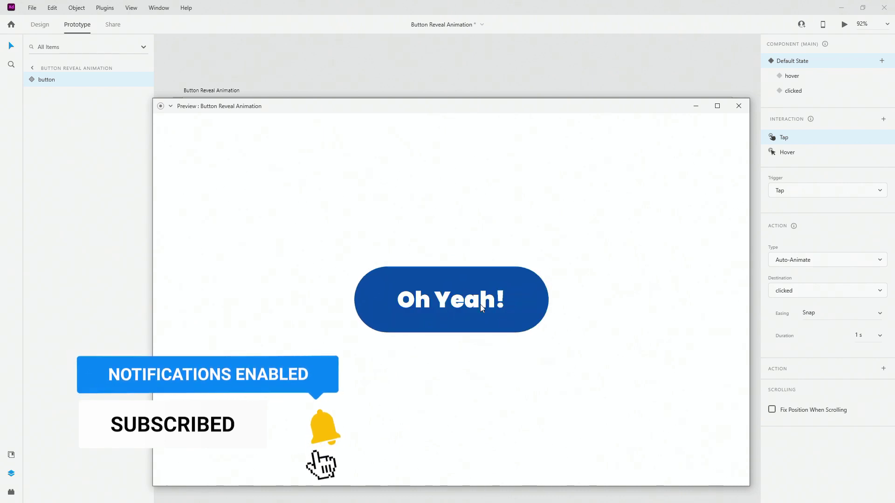
click(511, 312)
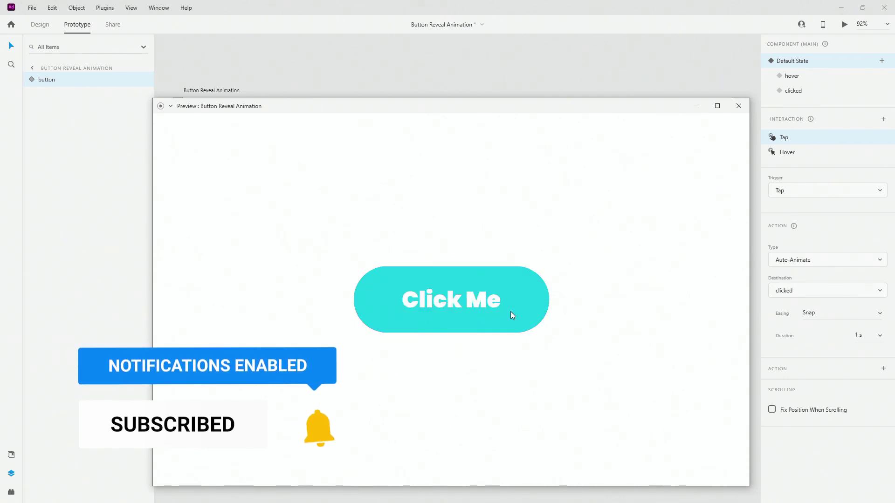
click(485, 309)
drag(628, 108, 626, 88)
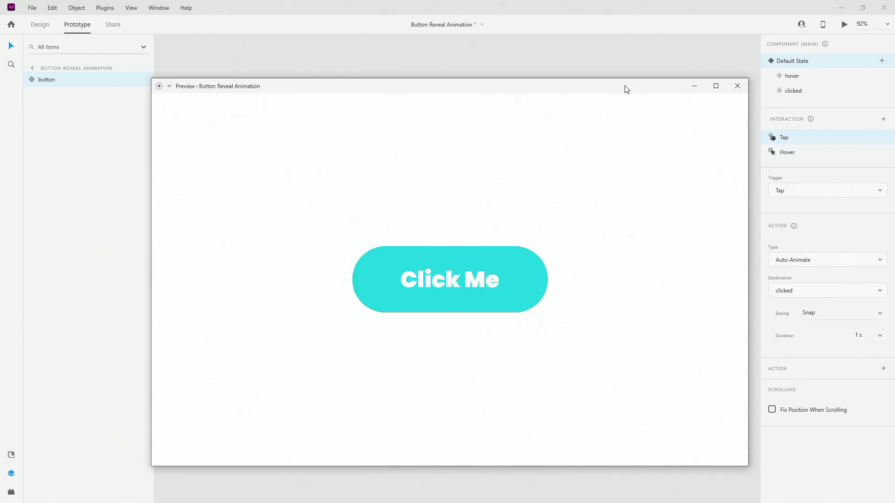